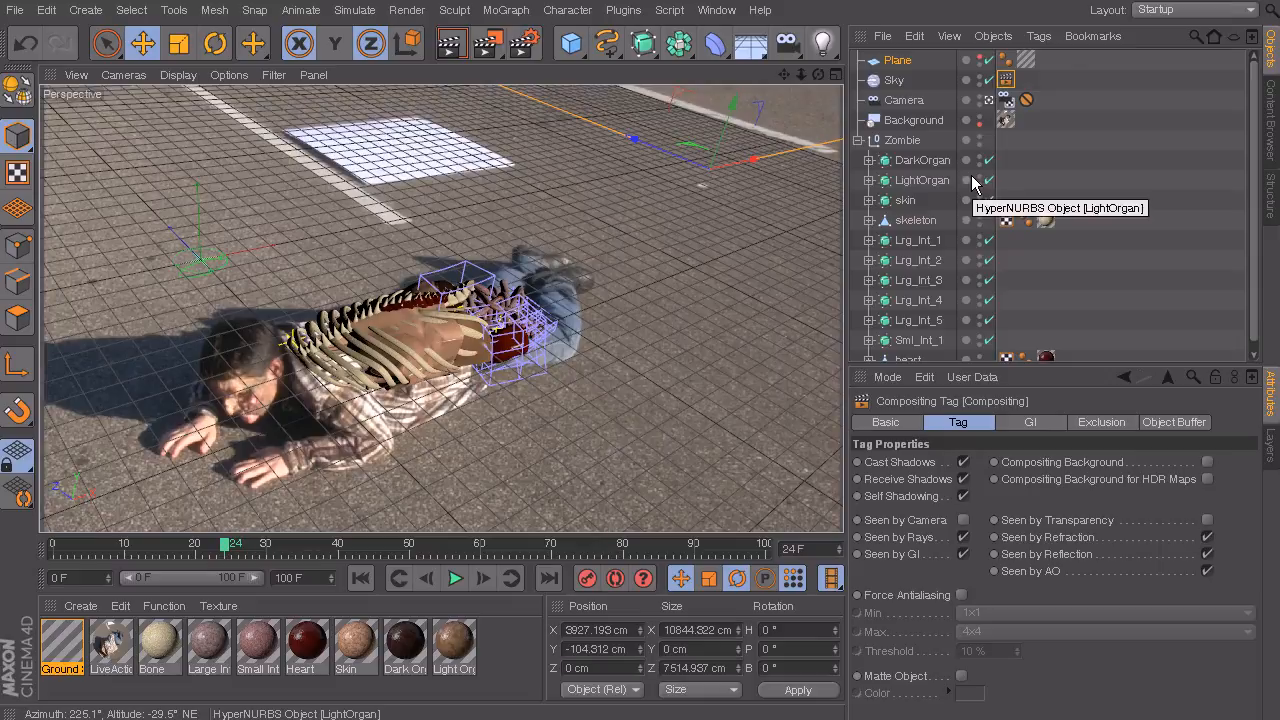
# - Expand Lrg_Int_2, skeleton and skin in the Zombie hierarchy to examine their child objects and tags
pyautogui.click(713, 228)
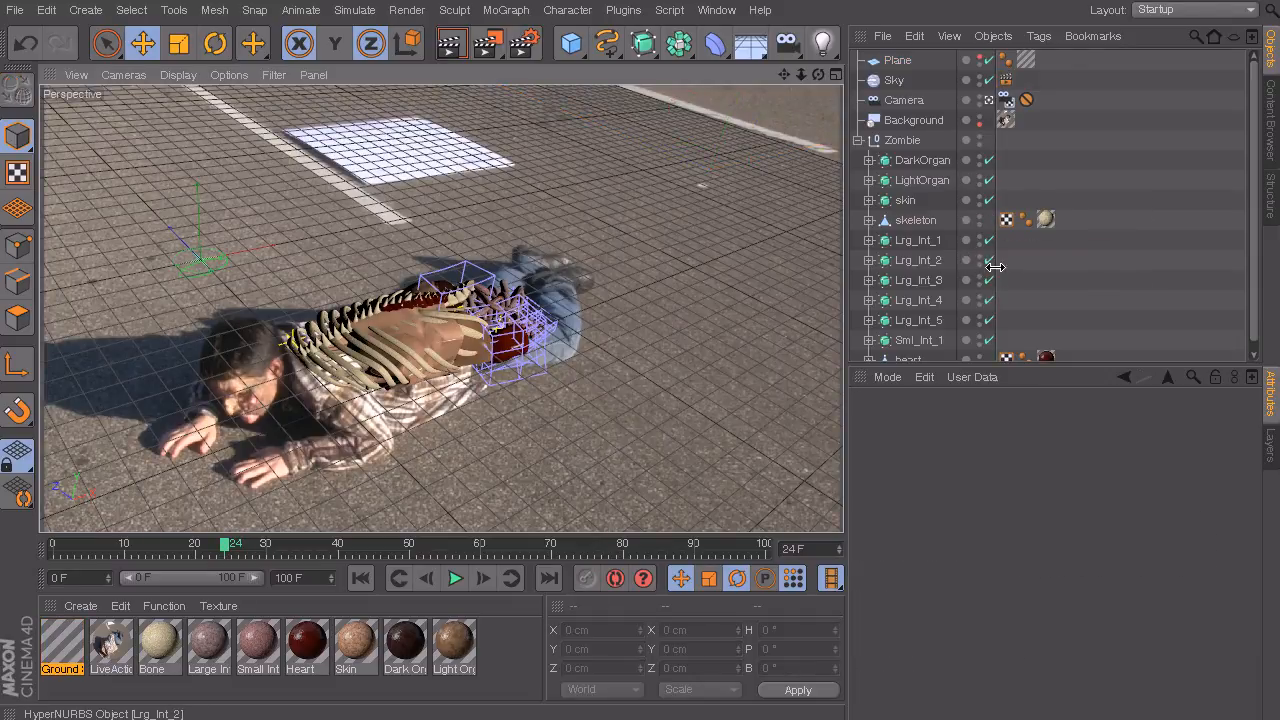
pyautogui.click(869, 260)
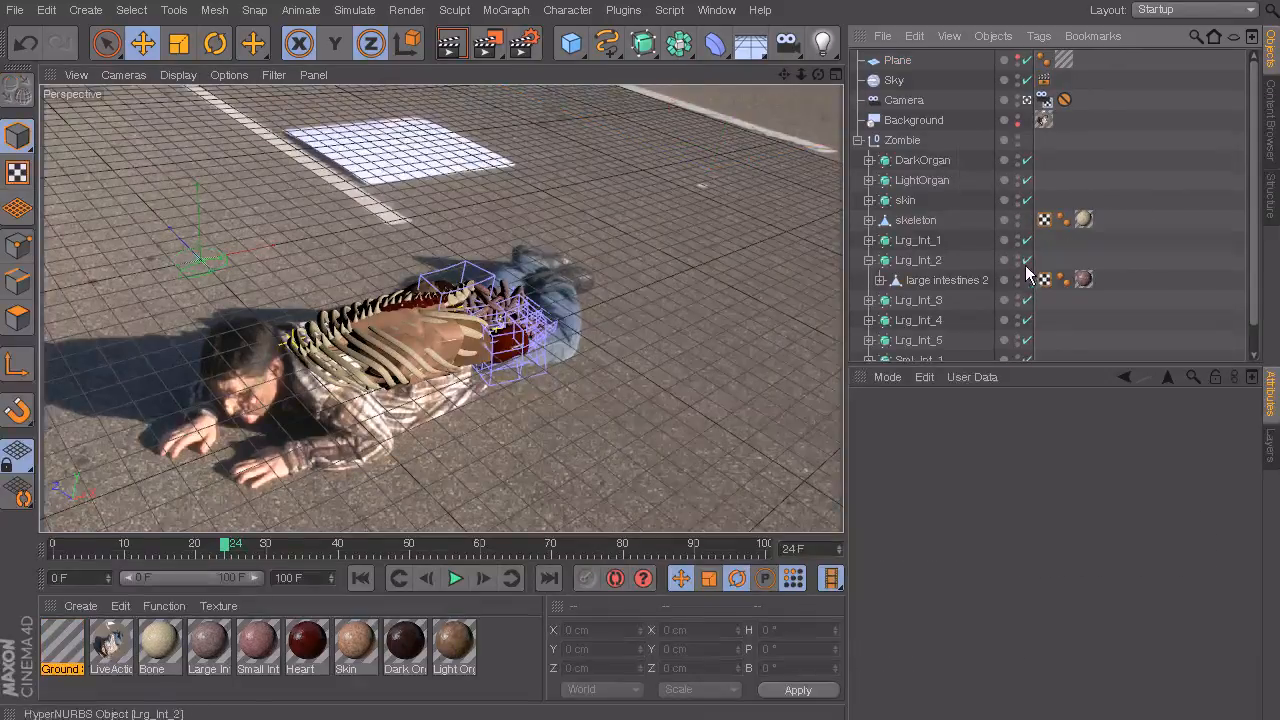
pyautogui.click(1026, 260)
pyautogui.click(1026, 260)
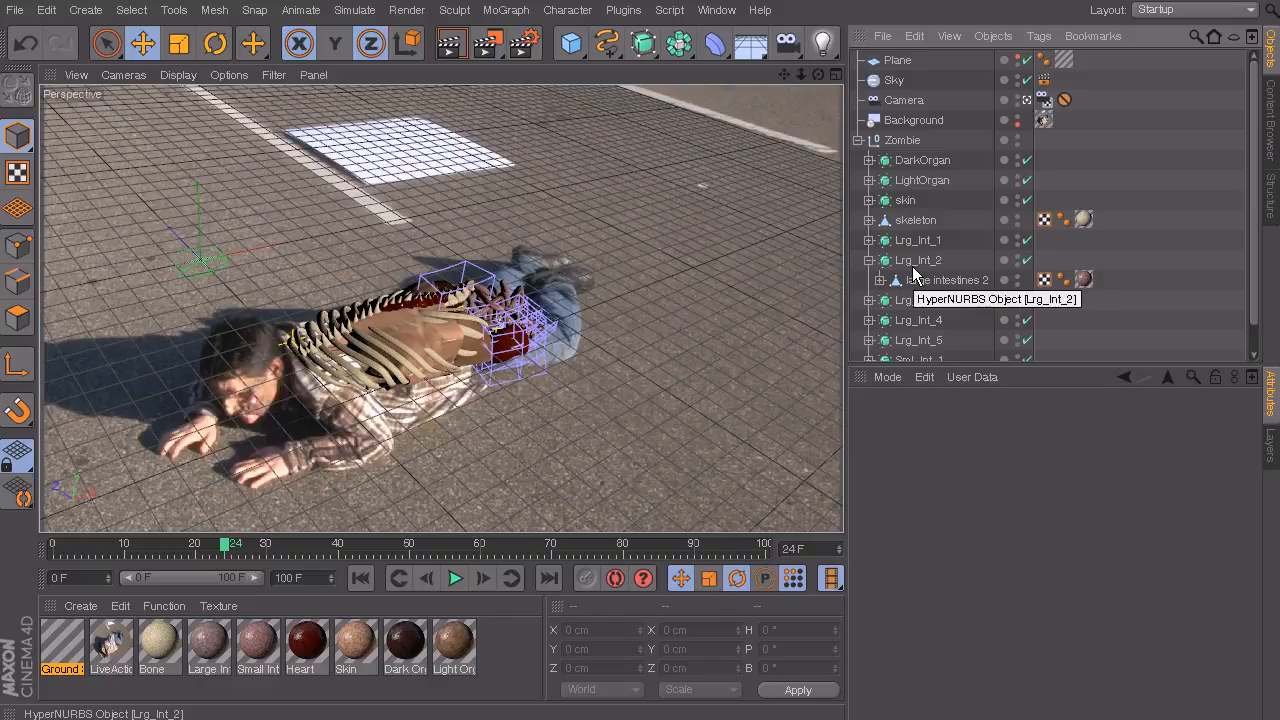
pyautogui.click(869, 220)
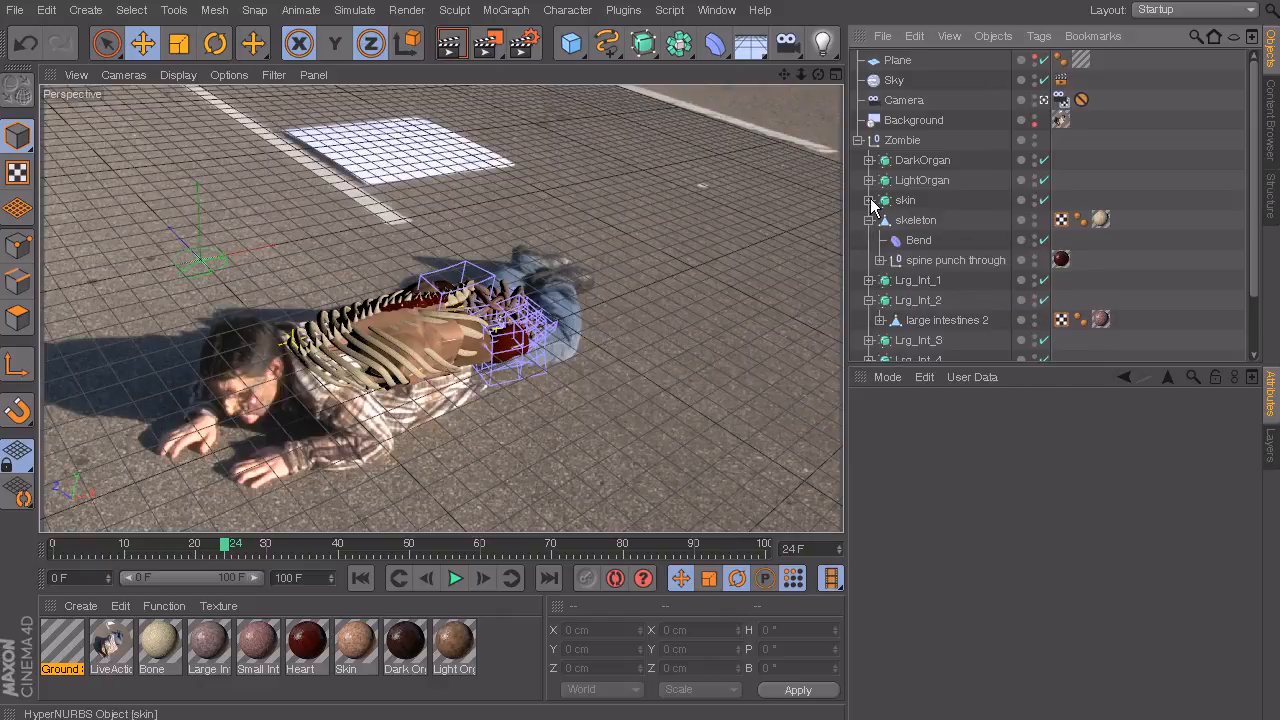
pyautogui.click(869, 200)
# - Add a Stick Texture tag to the skin HyperNURBS object
pyautogui.click(922, 222)
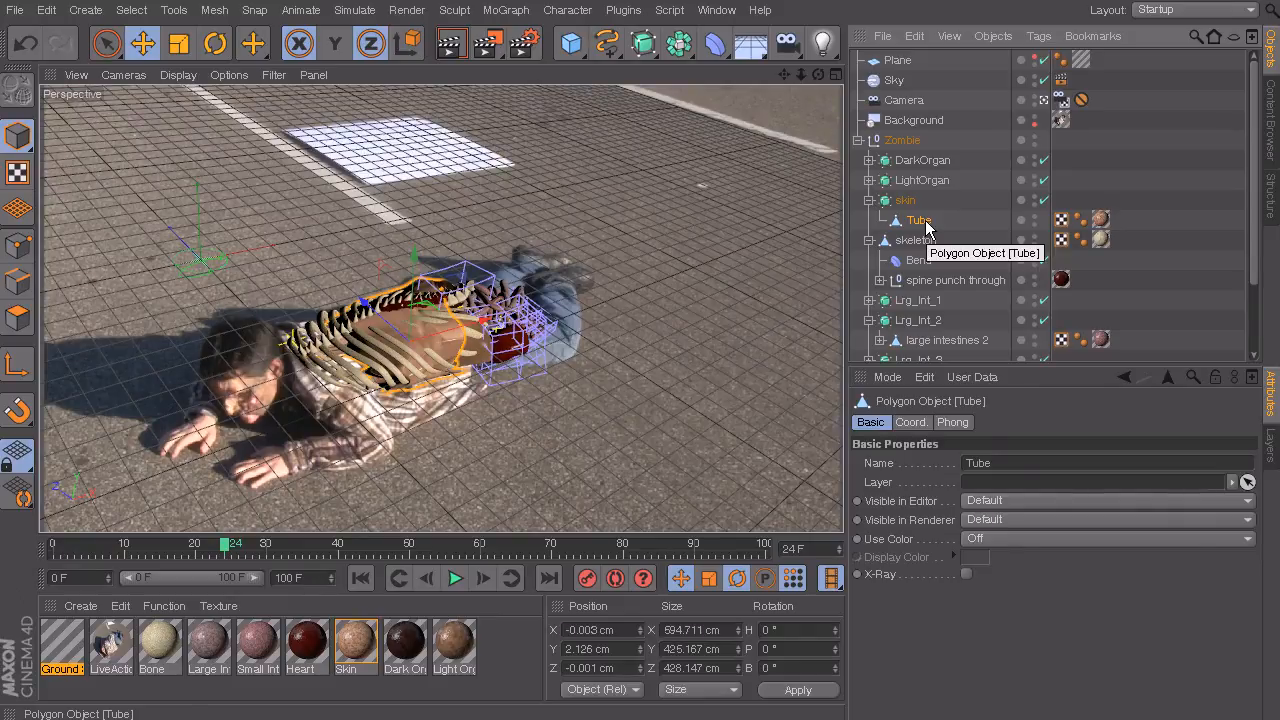
pyautogui.click(906, 201)
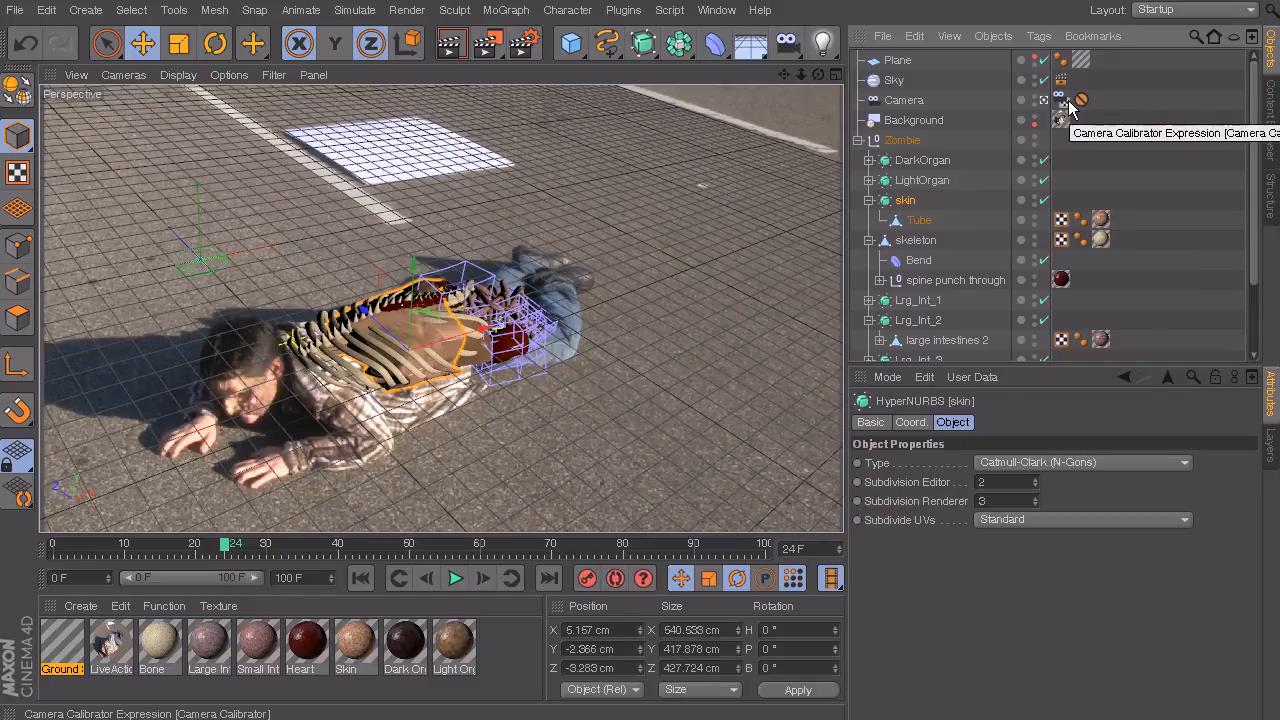
pyautogui.click(1038, 38)
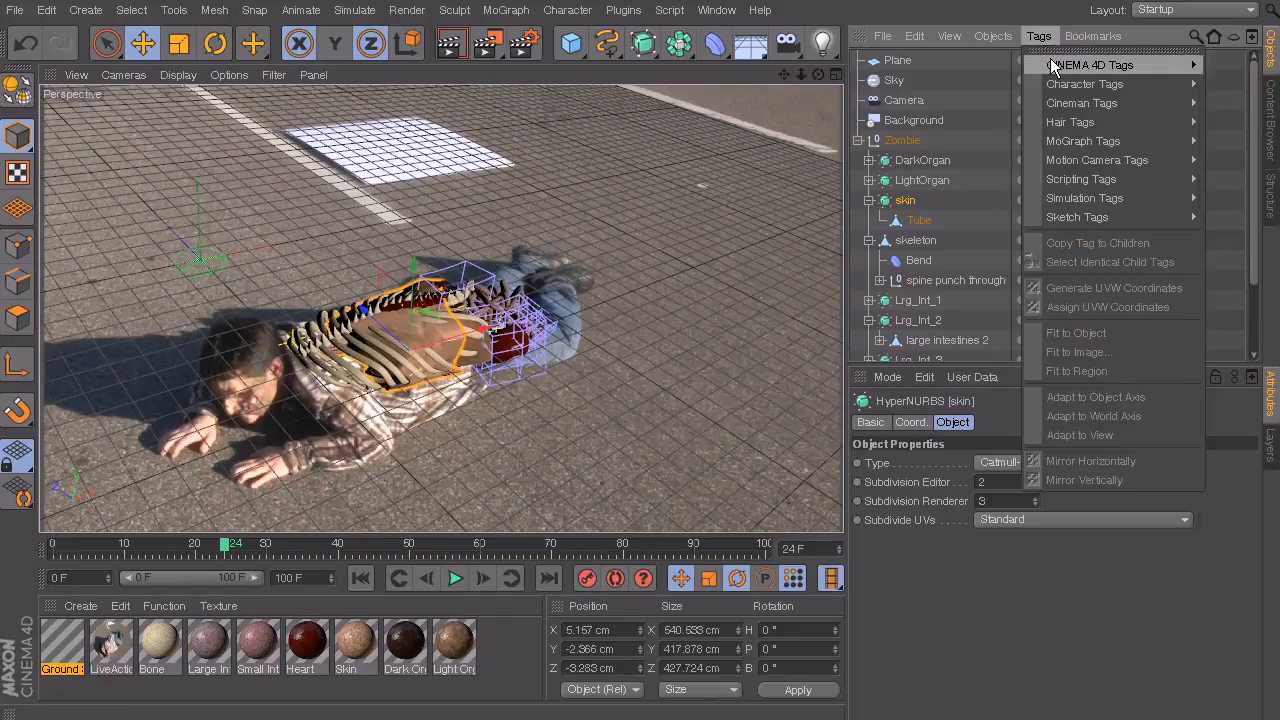
pyautogui.moveTo(1053, 66)
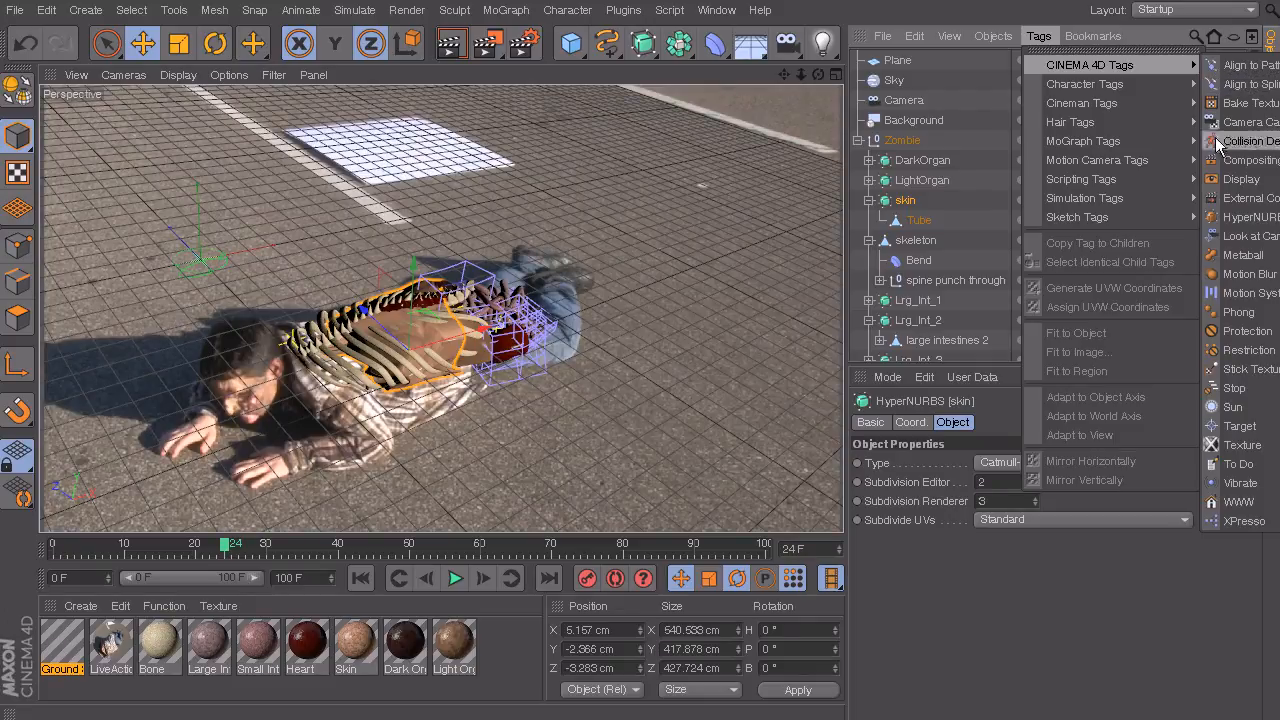
pyautogui.click(1244, 378)
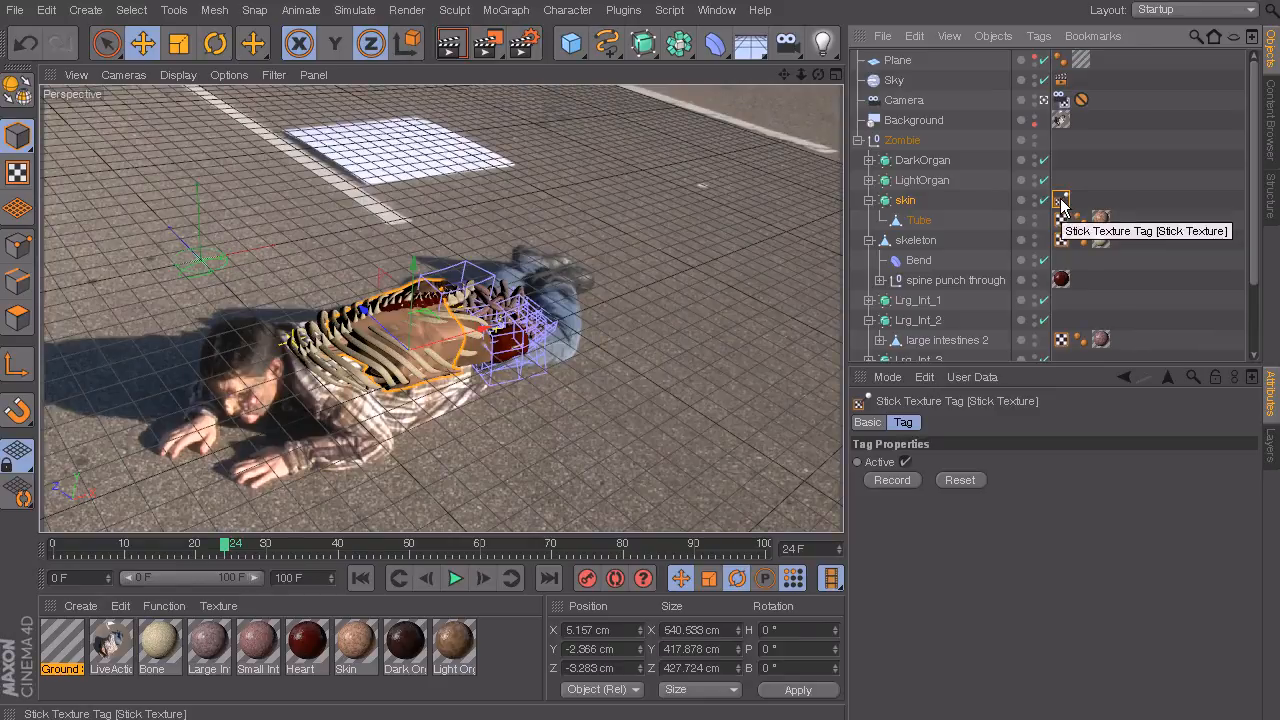
# - Move the Stick Texture tag from skin to its Tube child, alongside the Skin texture tag
pyautogui.moveTo(1061, 199); pyautogui.dragTo(1088, 197)
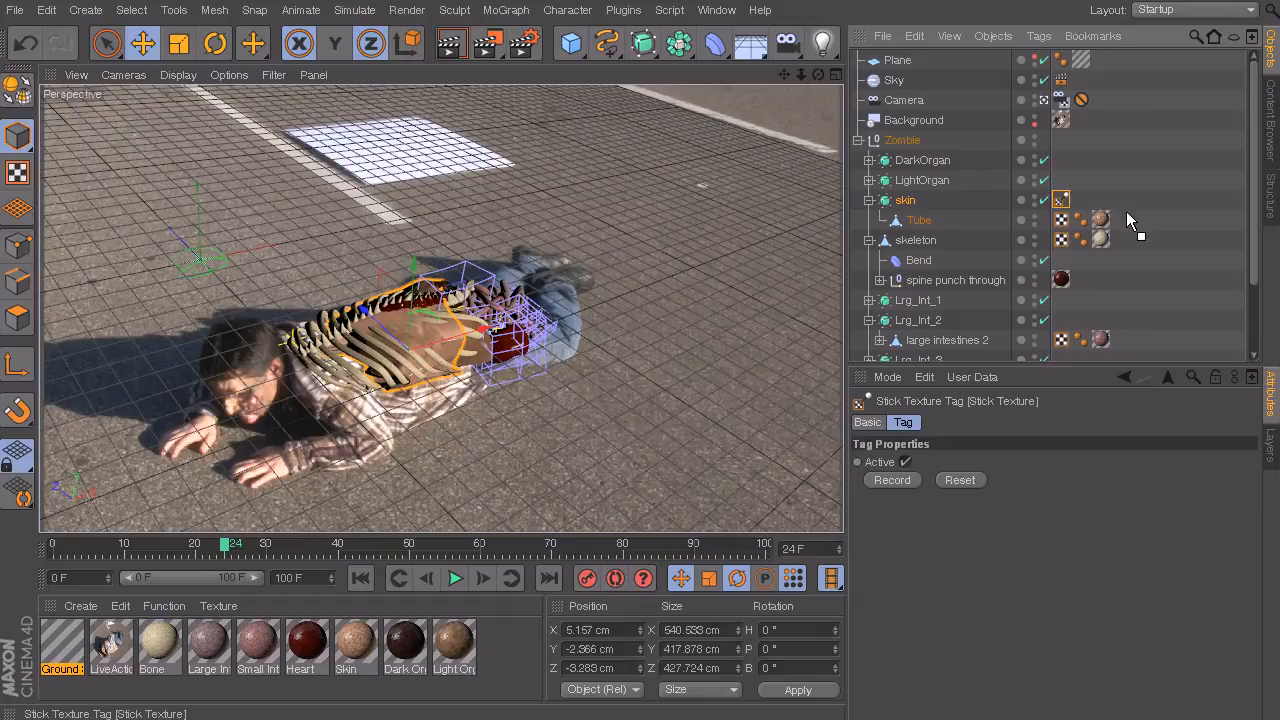
pyautogui.moveTo(1128, 216); pyautogui.dragTo(1128, 218)
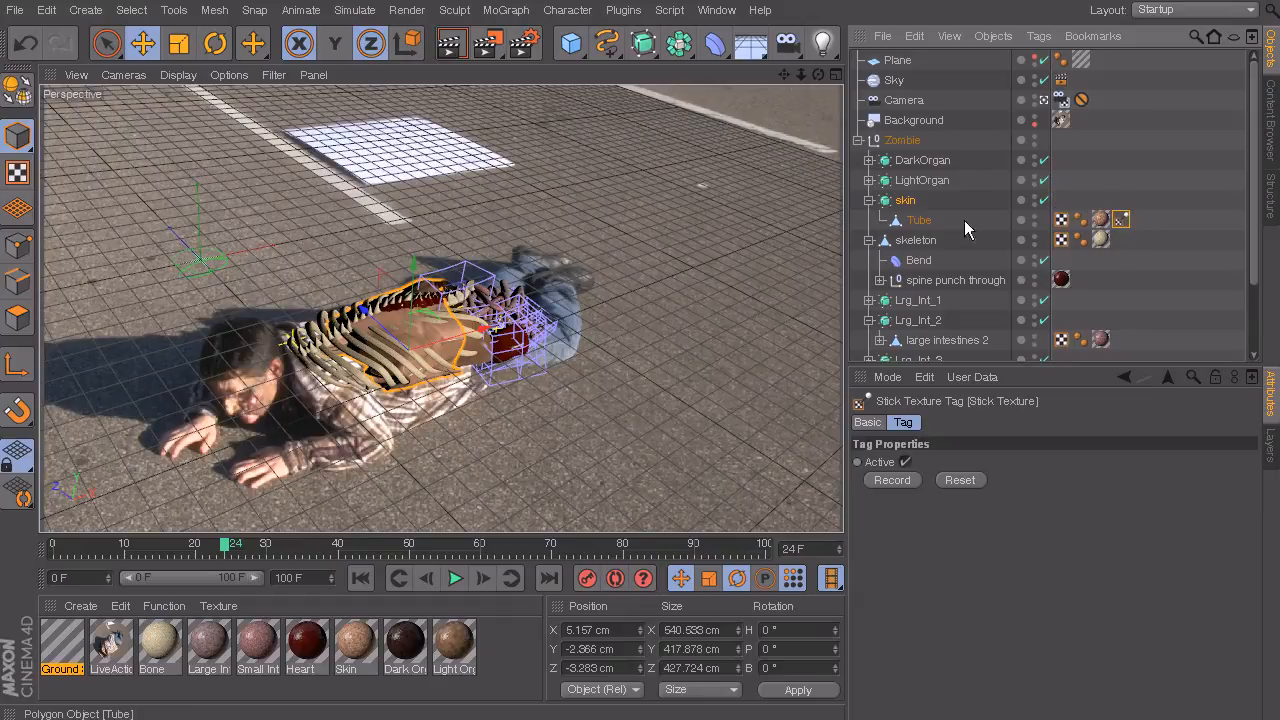
pyautogui.click(1102, 220)
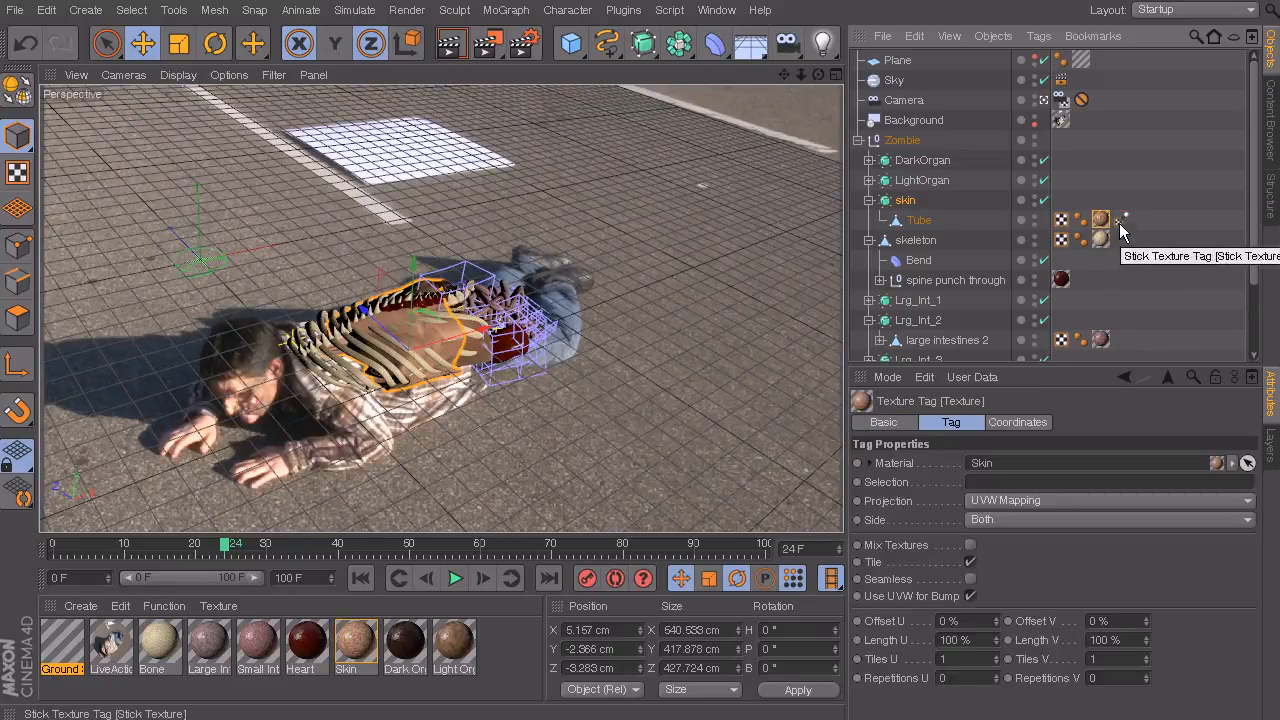
pyautogui.click(1119, 220)
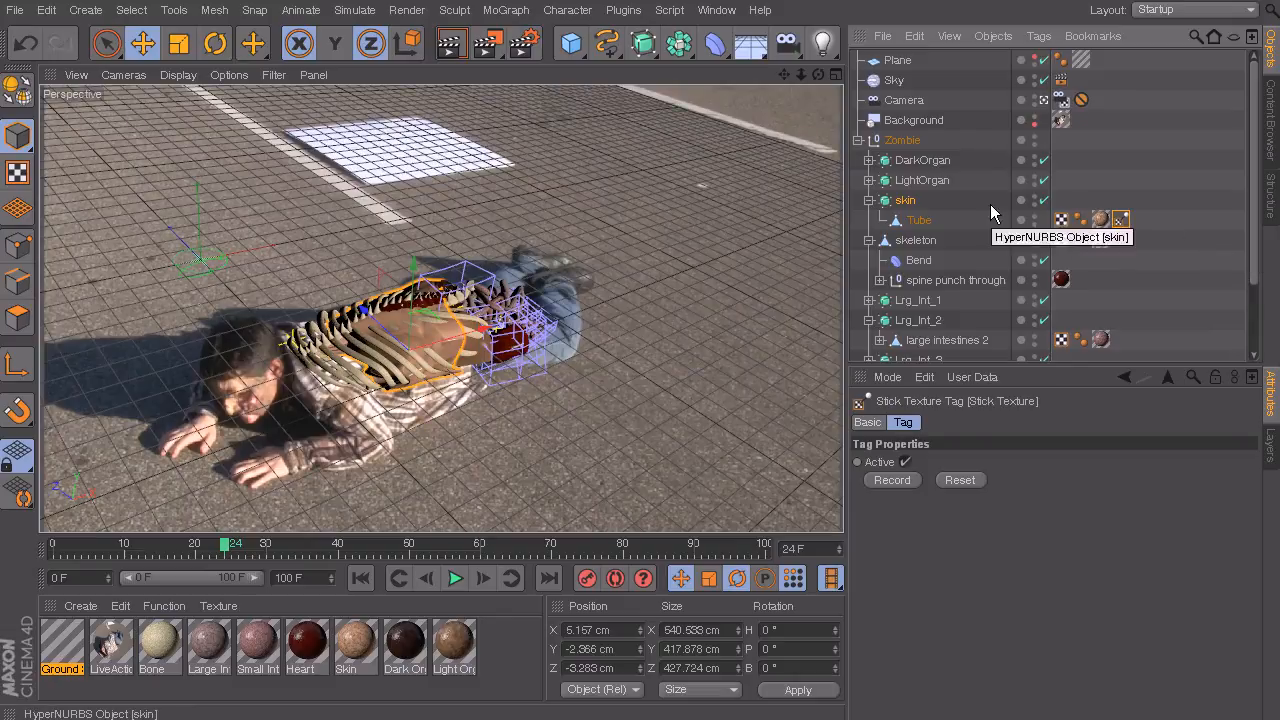
# - Move the Stick Texture tag from Tube to the dark organ polygon object inside DarkOrgan
pyautogui.click(869, 160)
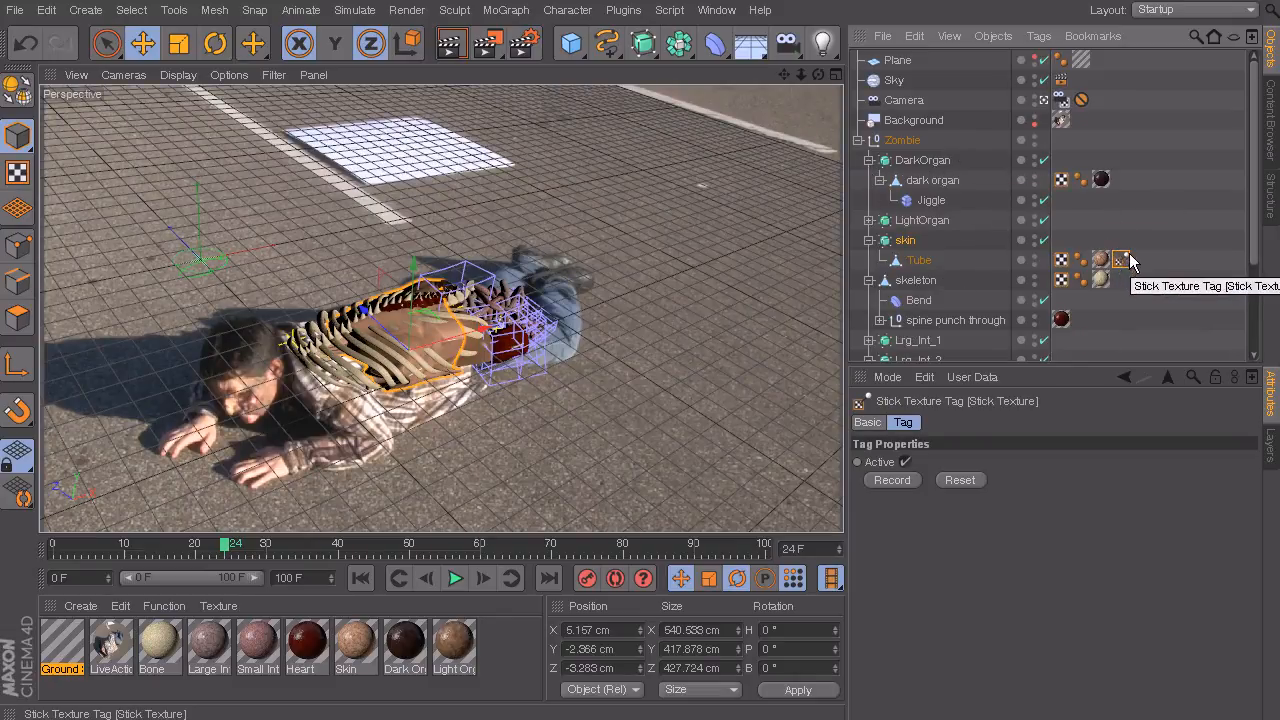
pyautogui.moveTo(1124, 180); pyautogui.dragTo(1125, 181)
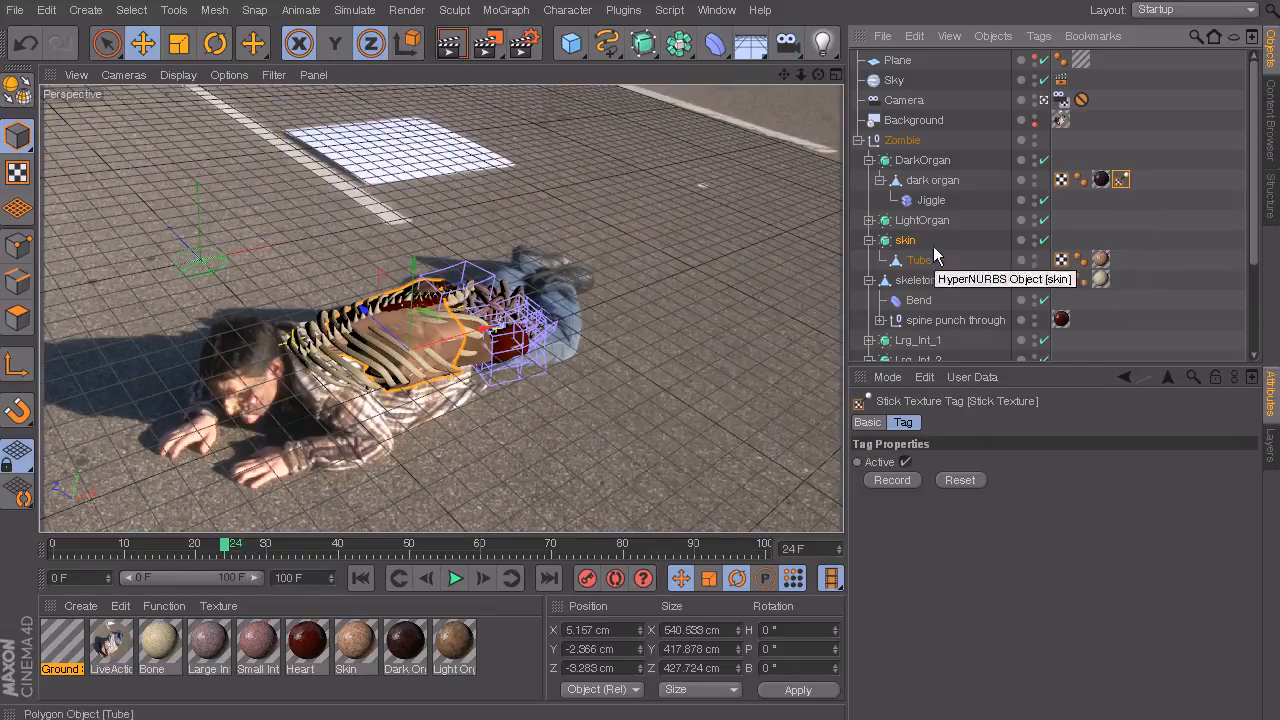
pyautogui.click(869, 220)
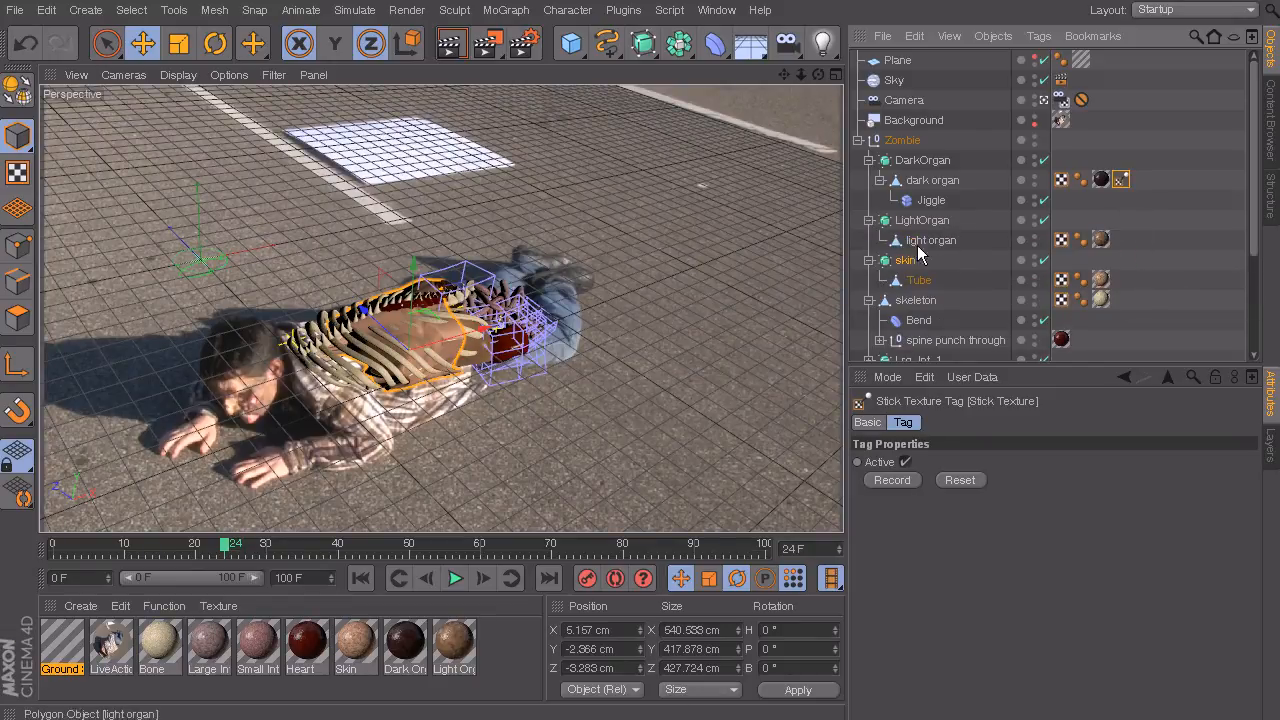
pyautogui.click(869, 220)
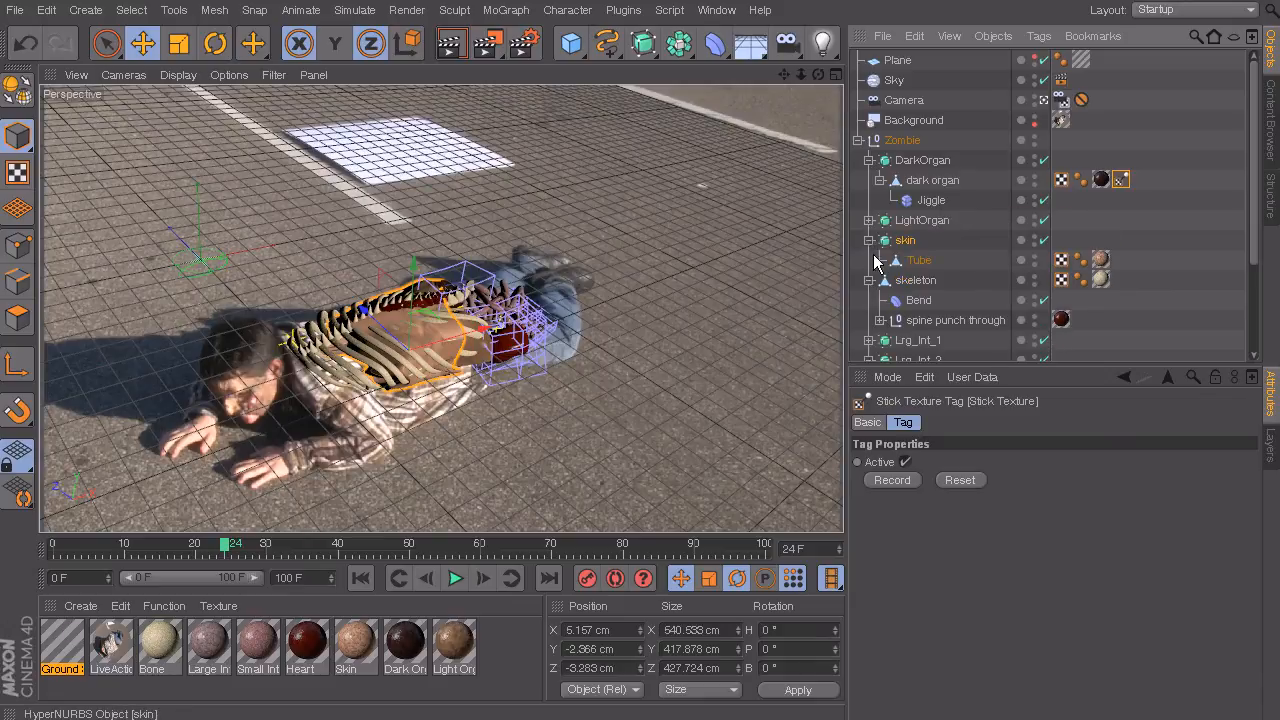
# - Copy the Stick Texture tag from dark organ to the skeleton object and collapse the skin and skeleton hierarchies
pyautogui.click(869, 241)
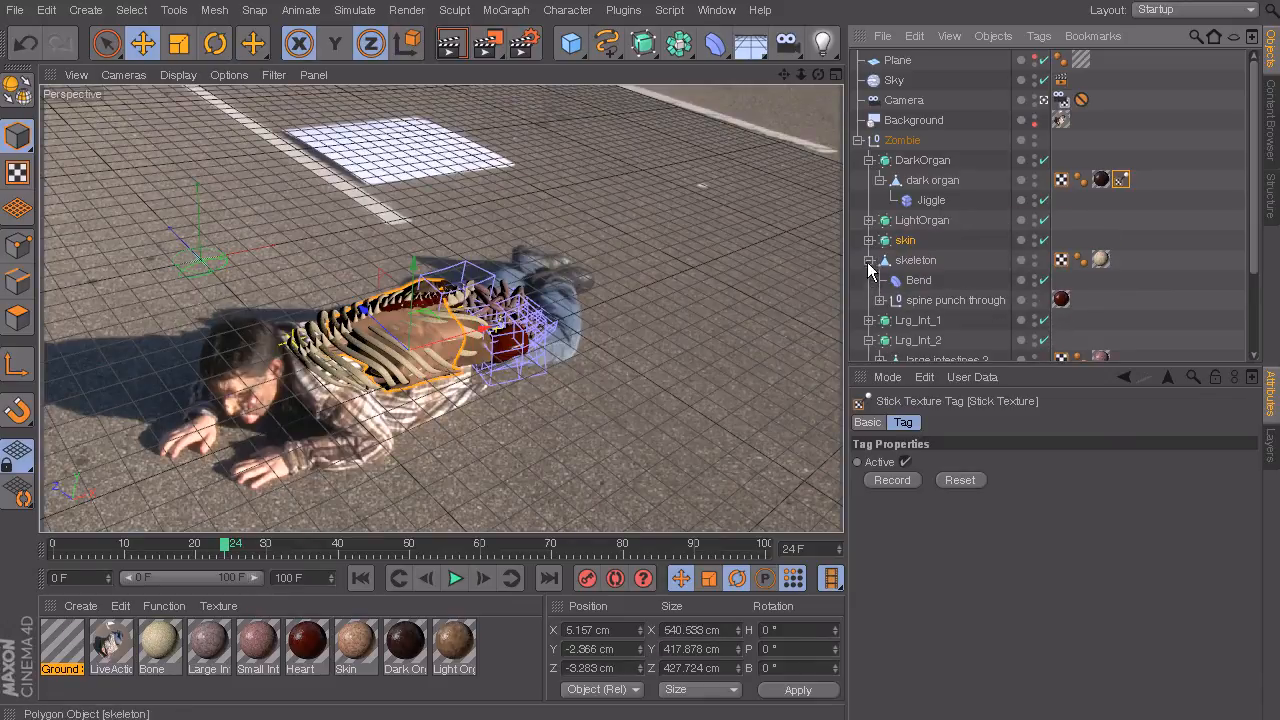
pyautogui.click(920, 281)
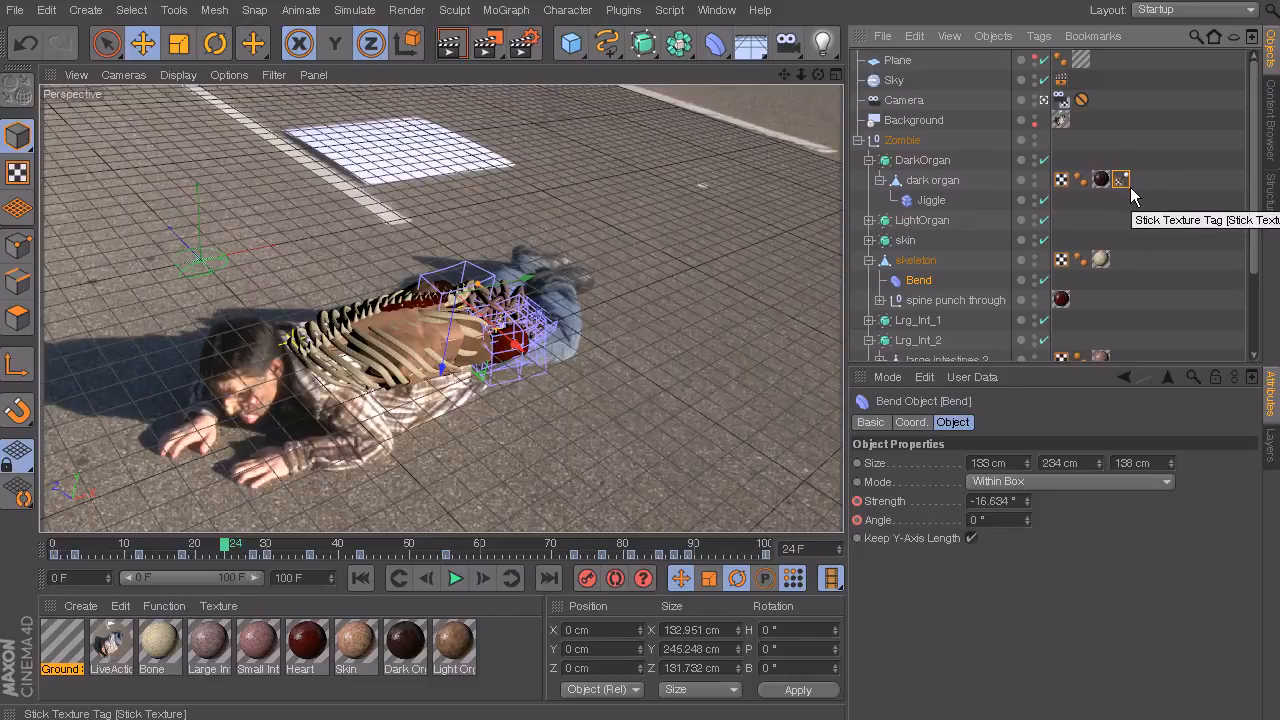
pyautogui.moveTo(1131, 189); pyautogui.dragTo(1125, 258)
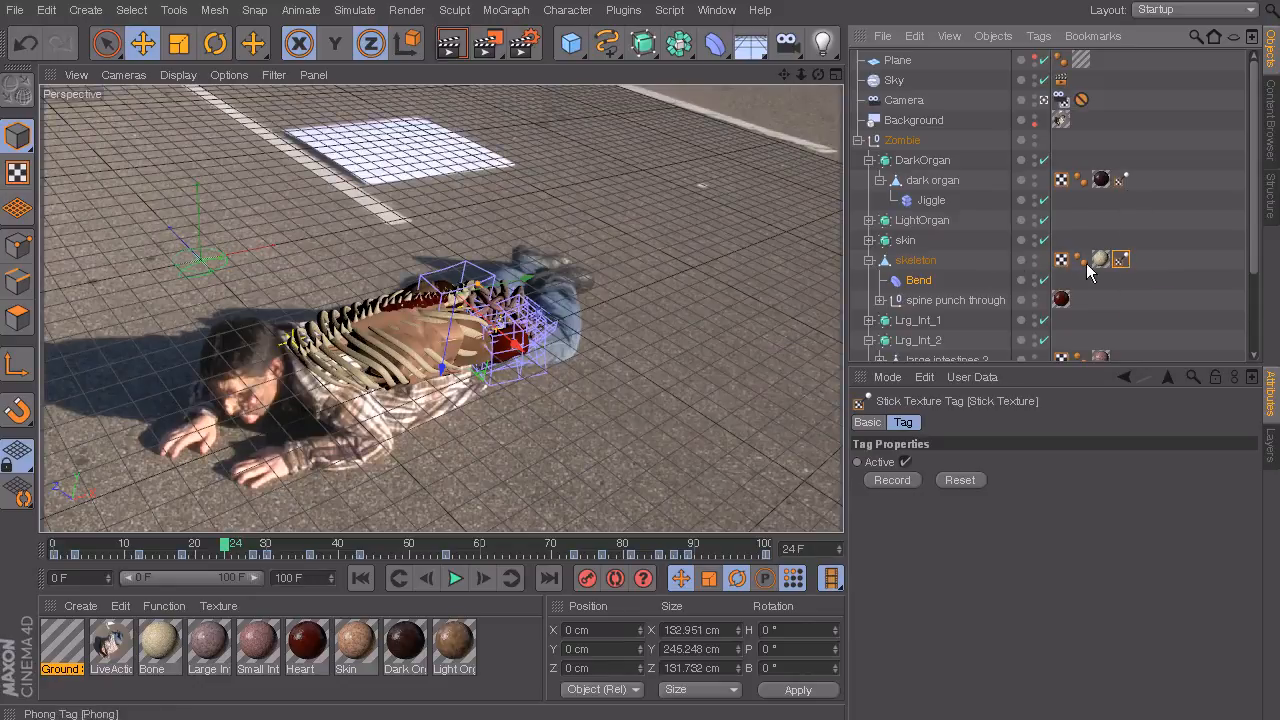
pyautogui.click(871, 261)
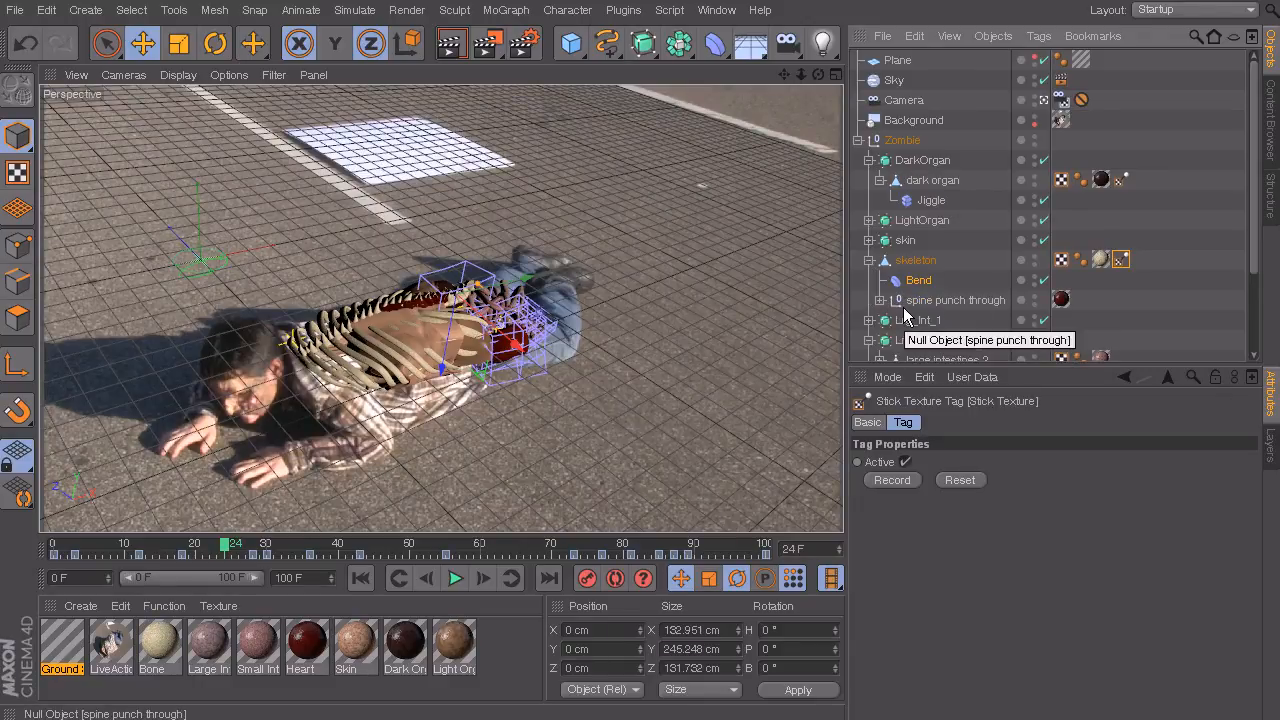
pyautogui.click(869, 260)
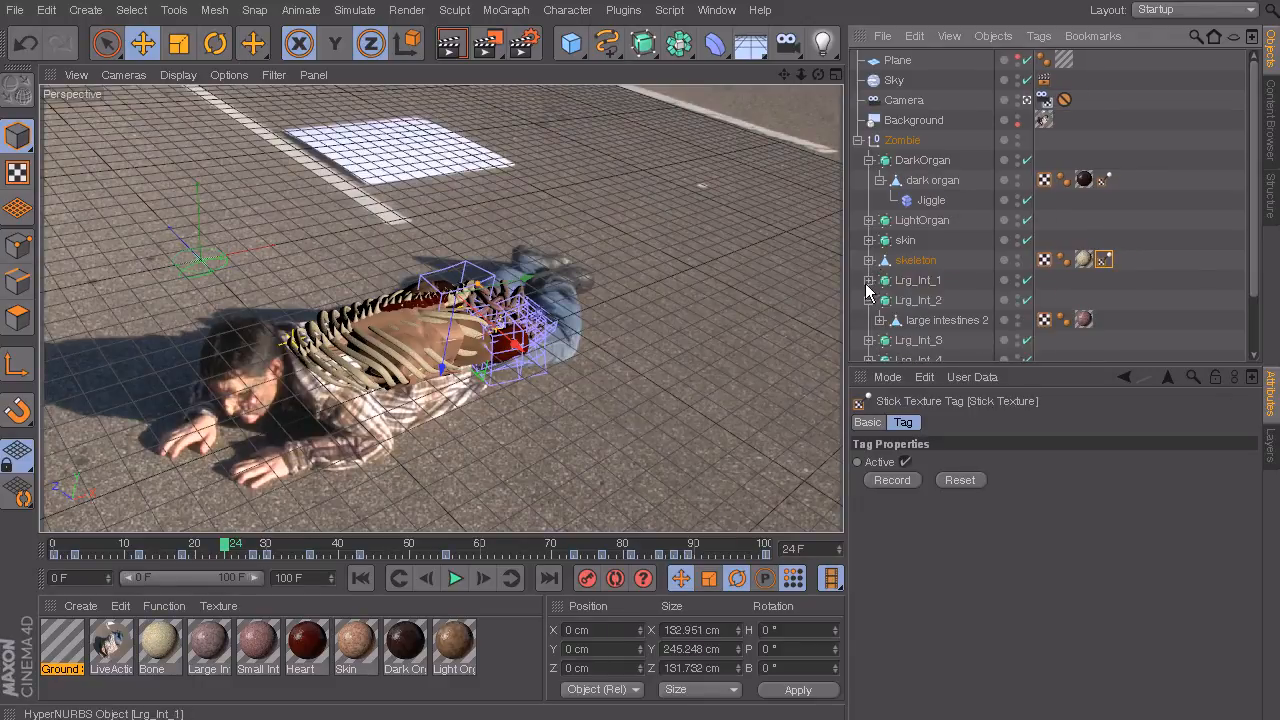
# - Copy the Stick Texture tag from skeleton to large intestines 1 and large intestines 2
pyautogui.click(869, 280)
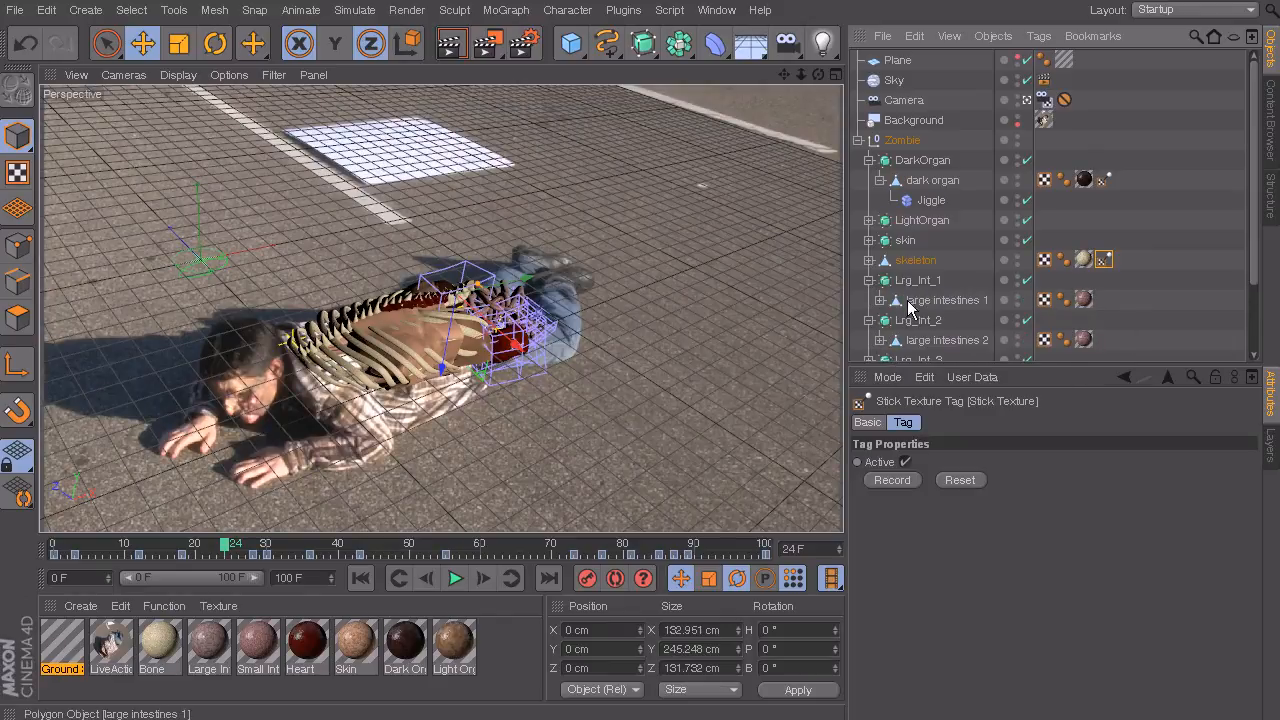
pyautogui.keyDown('ctrl'); pyautogui.moveTo(1105, 260); pyautogui.dragTo(1106, 297); pyautogui.keyUp('ctrl')
pyautogui.scroll(-3, 1136, 267)
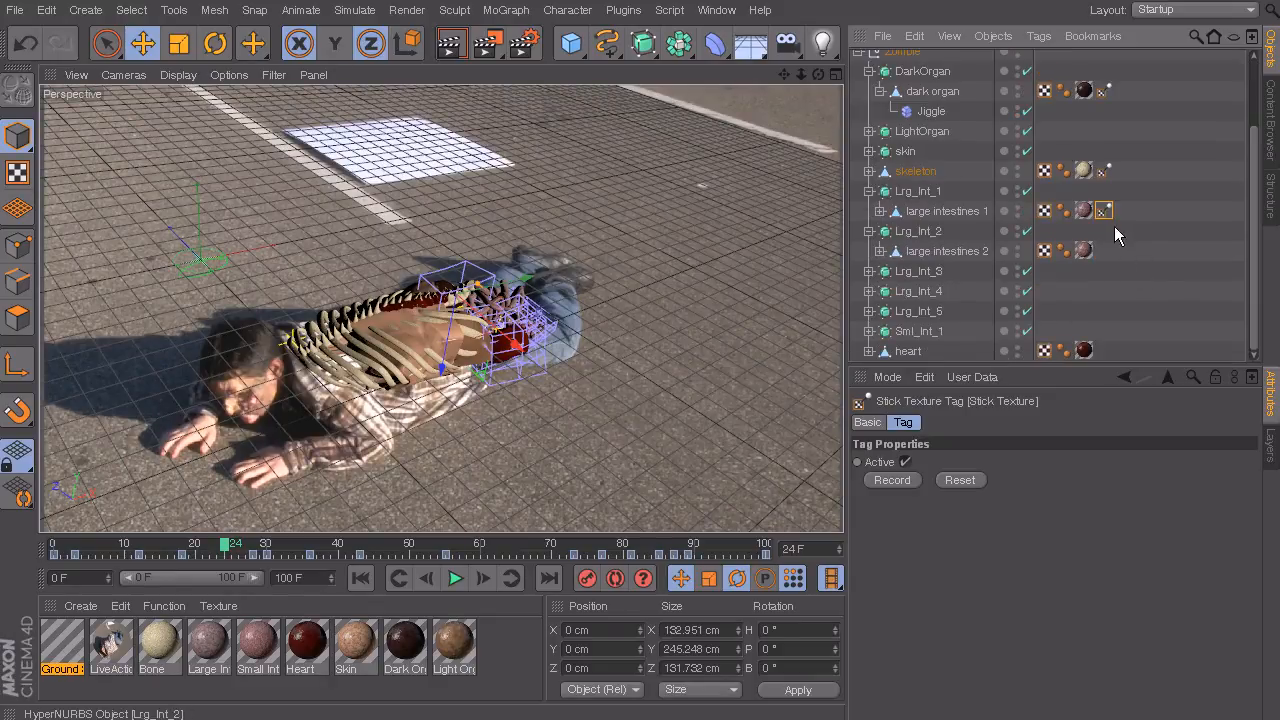
pyautogui.keyDown('ctrl'); pyautogui.moveTo(1108, 250); pyautogui.dragTo(1108, 250); pyautogui.keyUp('ctrl')
# - Copy the Stick Texture tag to large intestines 3 and large intestines 4 inside Lrg_Int_3 and Lrg_Int_4
pyautogui.click(869, 271)
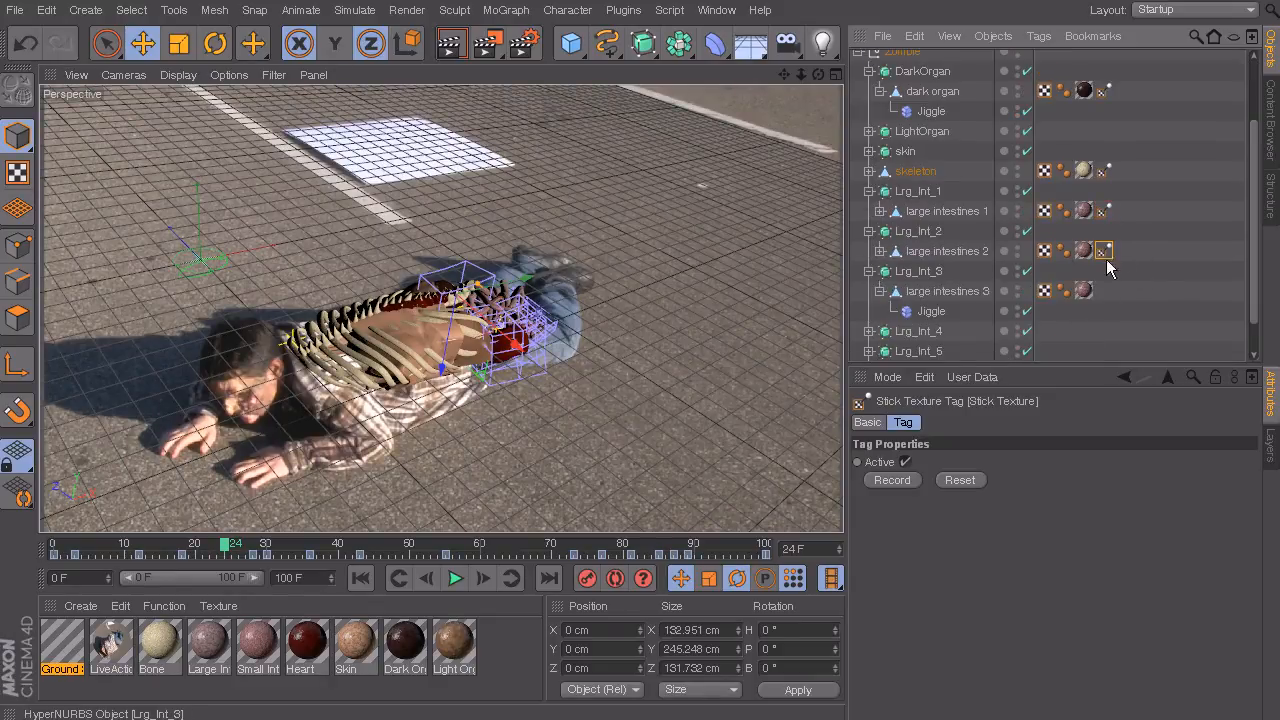
pyautogui.keyDown('ctrl'); pyautogui.moveTo(1105, 290); pyautogui.dragTo(1107, 311); pyautogui.keyUp('ctrl')
pyautogui.scroll(-2, 974, 284)
pyautogui.click(869, 291)
pyautogui.scroll(-2, 1044, 291)
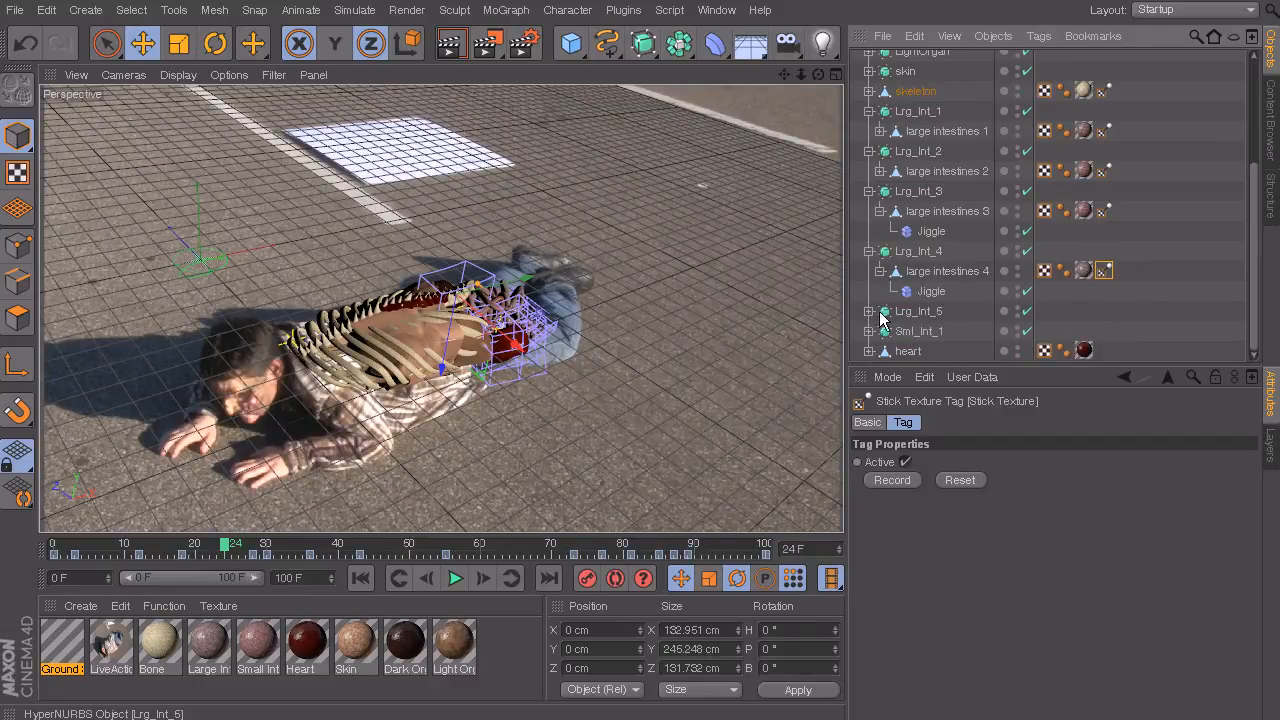
# - Copy the Stick Texture tag to large intestines 5 in Lrg_Int_5 and small drag intestines 1 in Sml_Int_1
pyautogui.click(869, 311)
pyautogui.keyDown('ctrl'); pyautogui.moveTo(1105, 333); pyautogui.dragTo(1106, 332); pyautogui.keyUp('ctrl')
pyautogui.scroll(-2, 1111, 327)
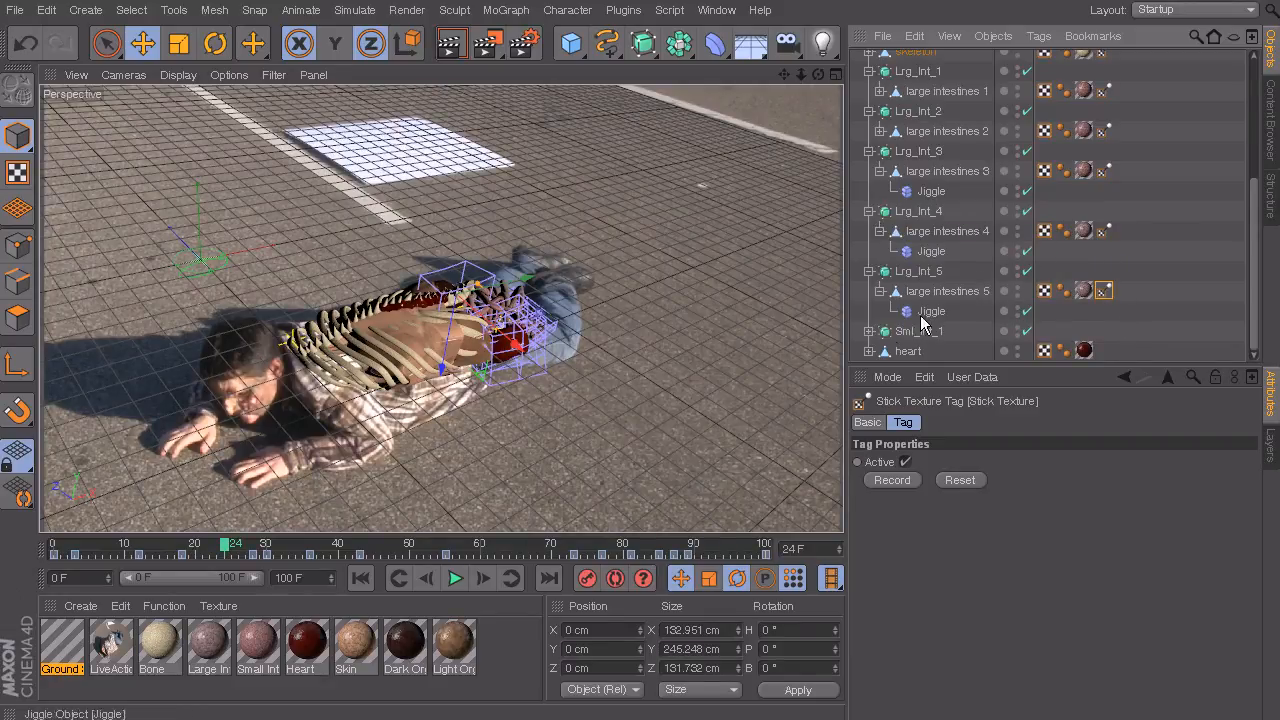
pyautogui.click(869, 331)
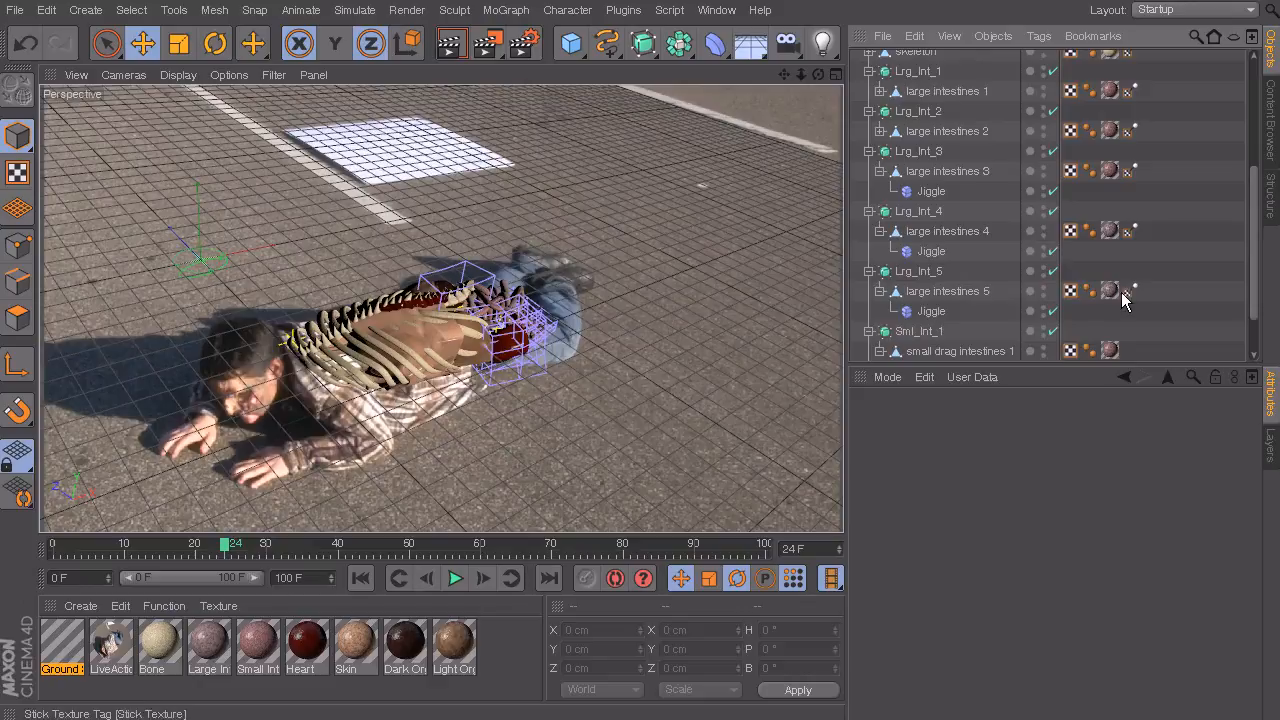
pyautogui.keyDown('ctrl'); pyautogui.moveTo(1130, 339); pyautogui.dragTo(1129, 350); pyautogui.keyUp('ctrl')
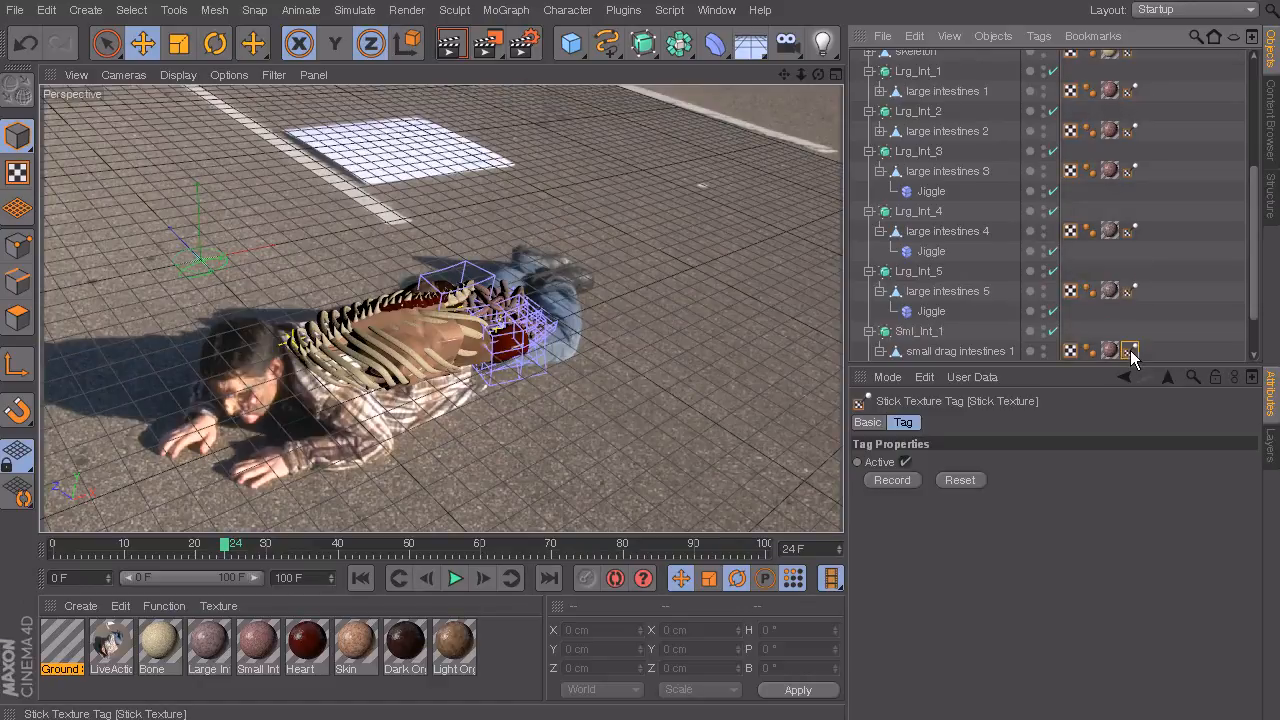
# - Copy the Stick Texture tag from small drag intestines 1 to the heart object
pyautogui.scroll(-3, 1045, 311)
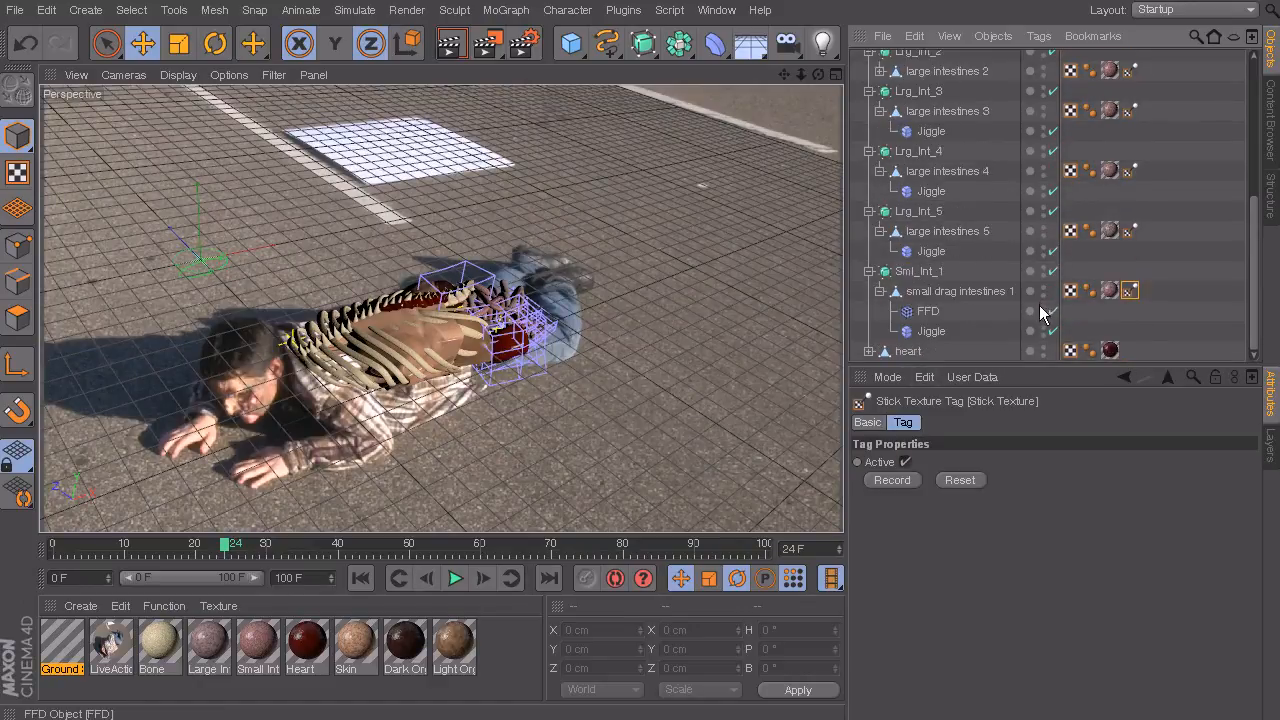
pyautogui.keyDown('ctrl'); pyautogui.moveTo(1130, 292); pyautogui.dragTo(1130, 350); pyautogui.keyUp('ctrl')
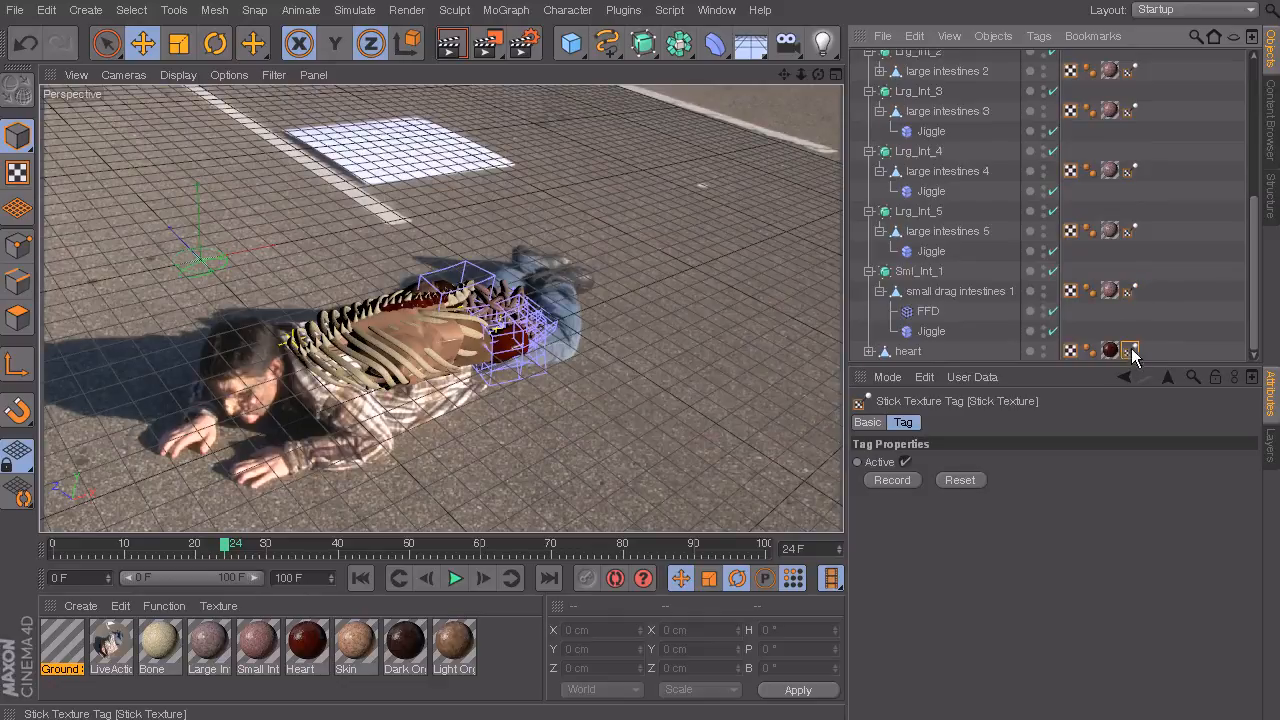
pyautogui.scroll(13, 1050, 285)
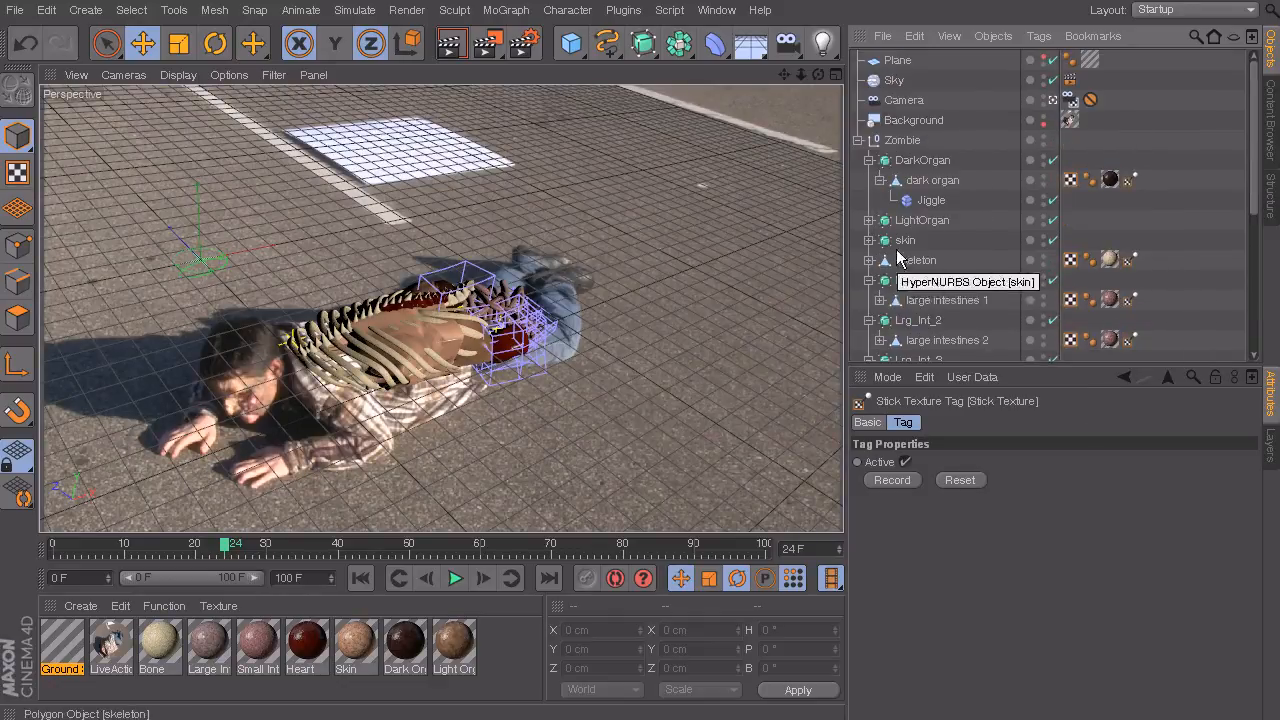
pyautogui.scroll(-10, 1045, 258)
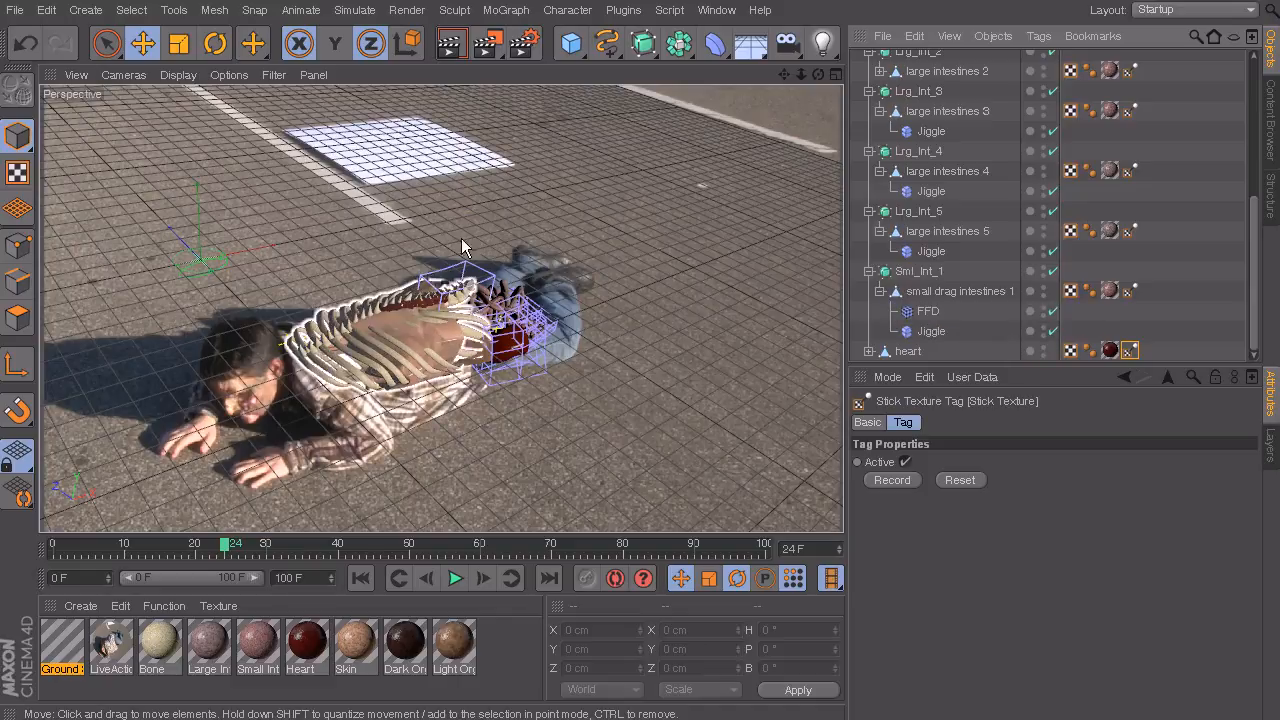
# - Collapse the intestine groups, the DarkOrgan group and the whole Zombie hierarchy in the object list
pyautogui.click(868, 272)
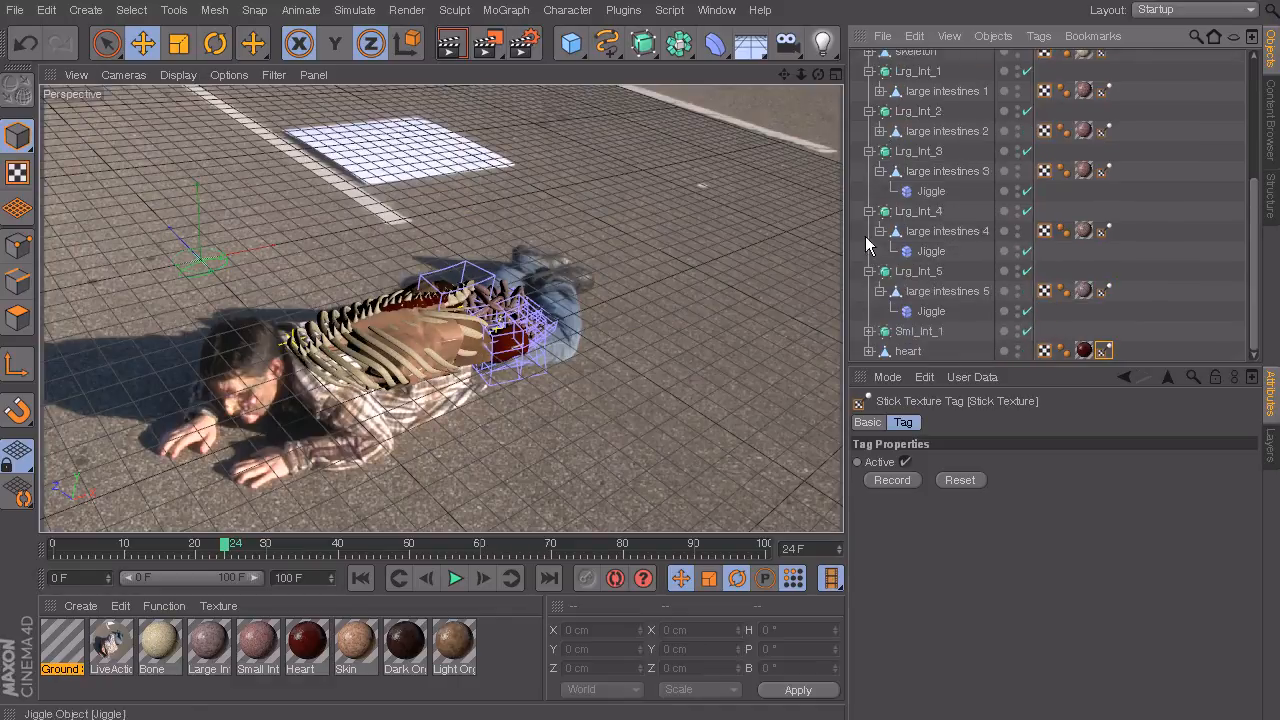
pyautogui.click(868, 211)
pyautogui.click(868, 191)
pyautogui.click(870, 190)
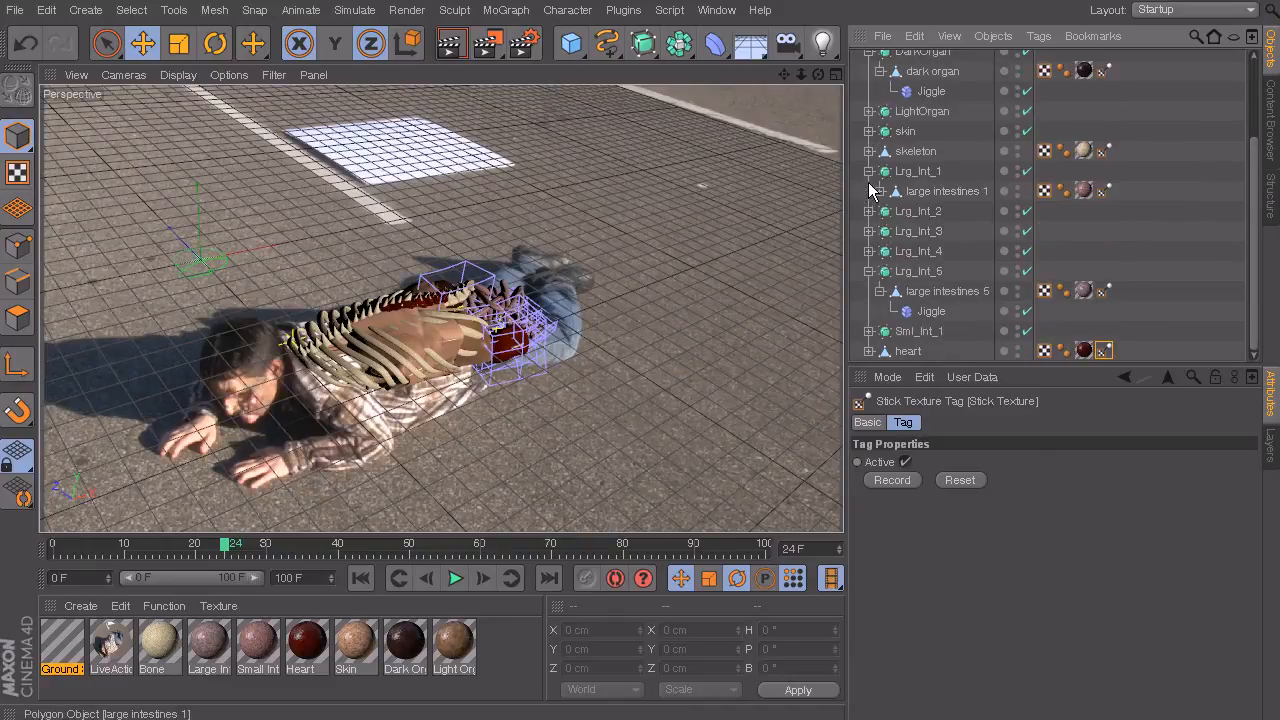
pyautogui.click(872, 188)
pyautogui.click(868, 271)
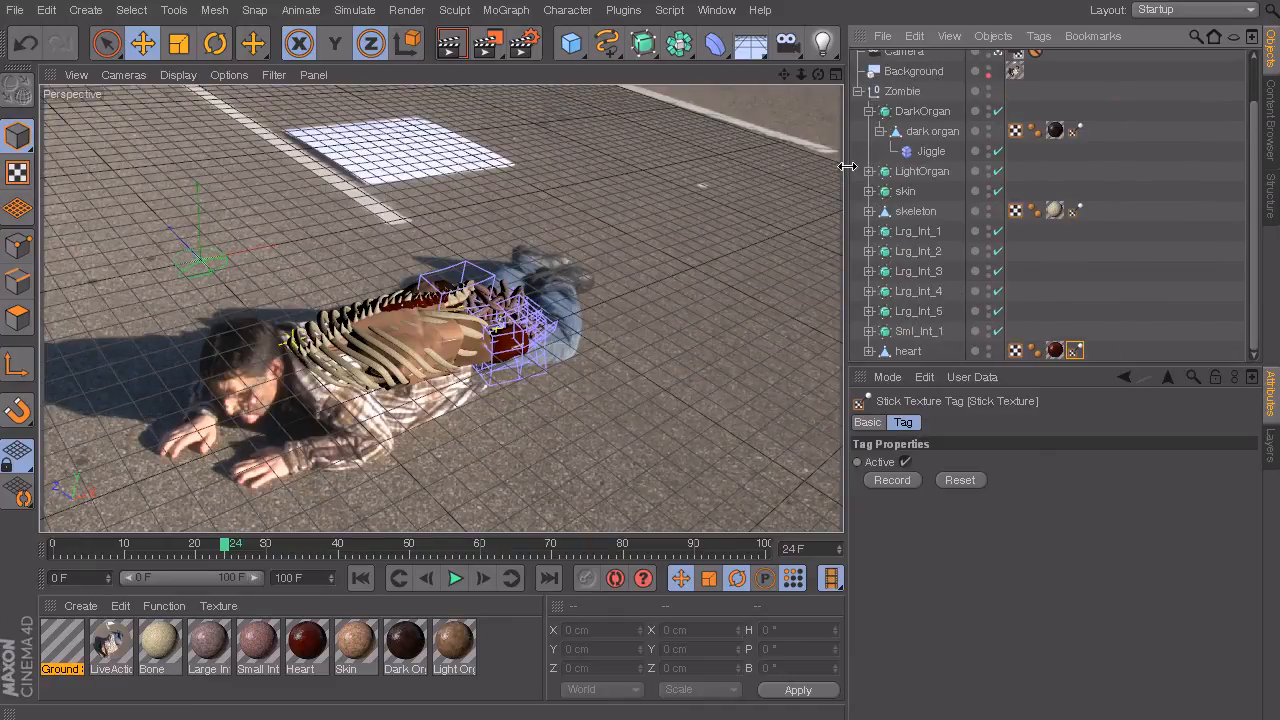
pyautogui.click(869, 111)
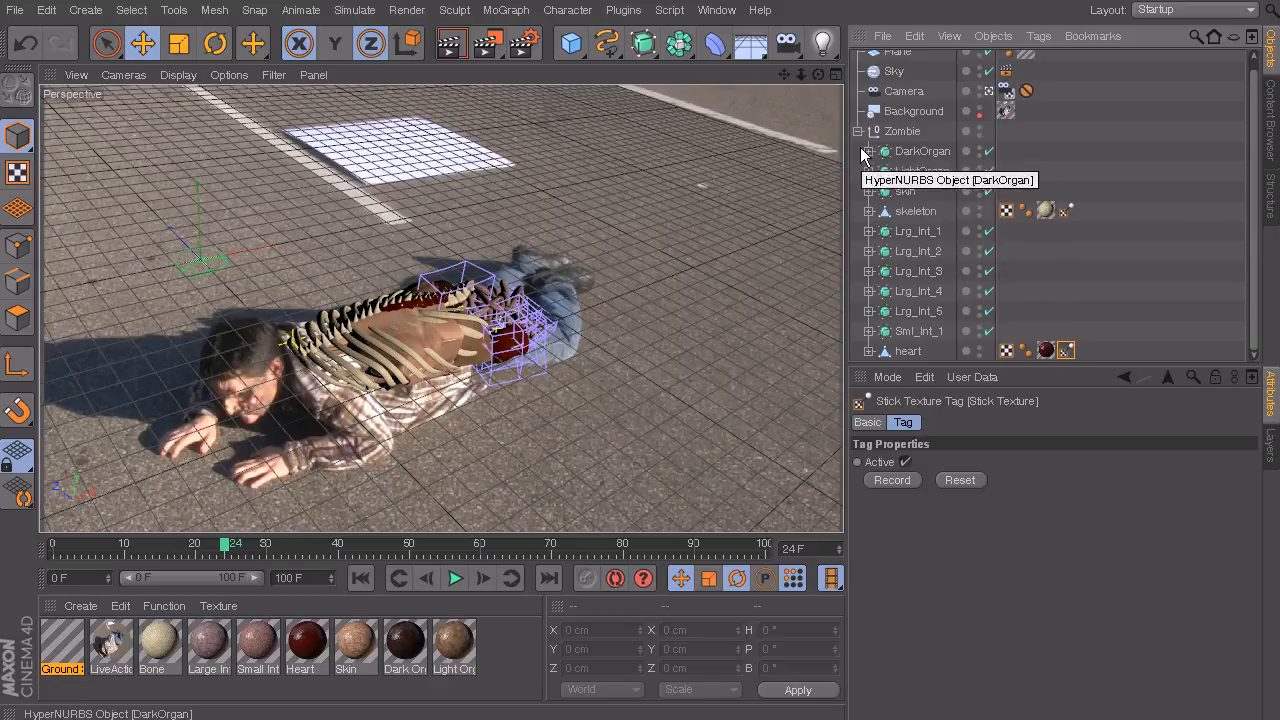
pyautogui.click(858, 131)
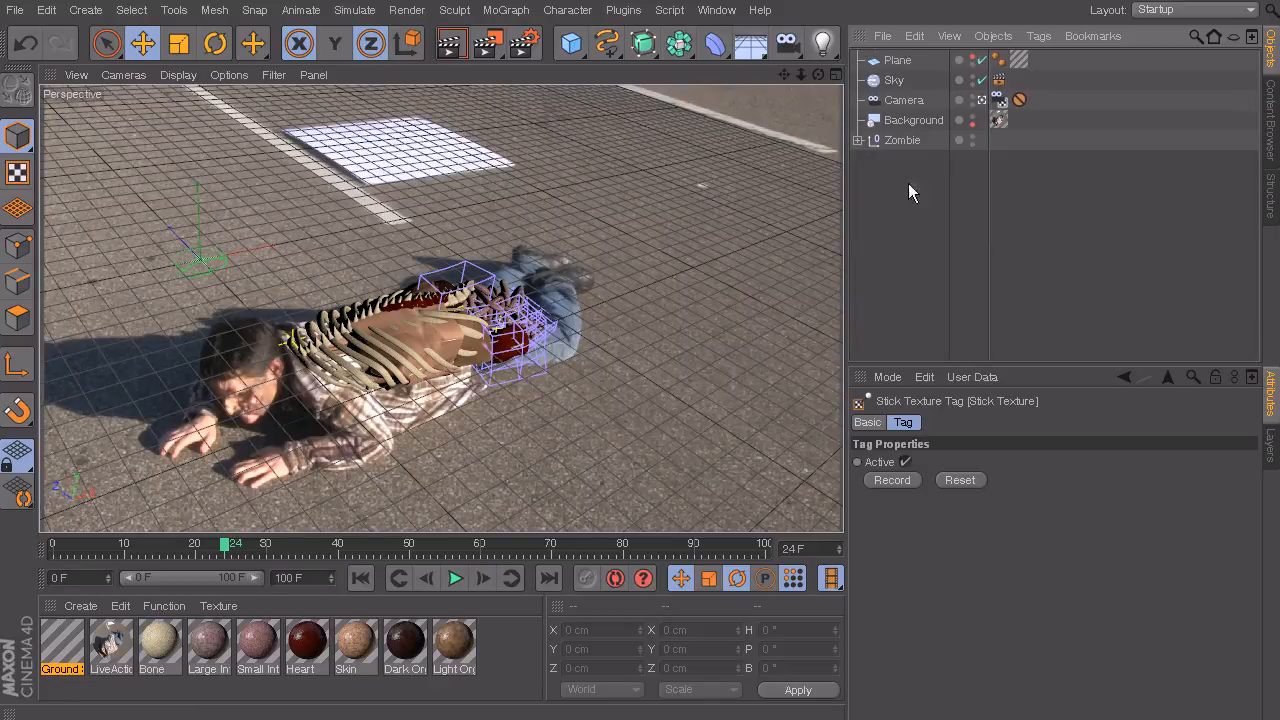
# - Add a Compositing tag to the Zombie null and enable object buffer 1 in it
pyautogui.click(900, 141)
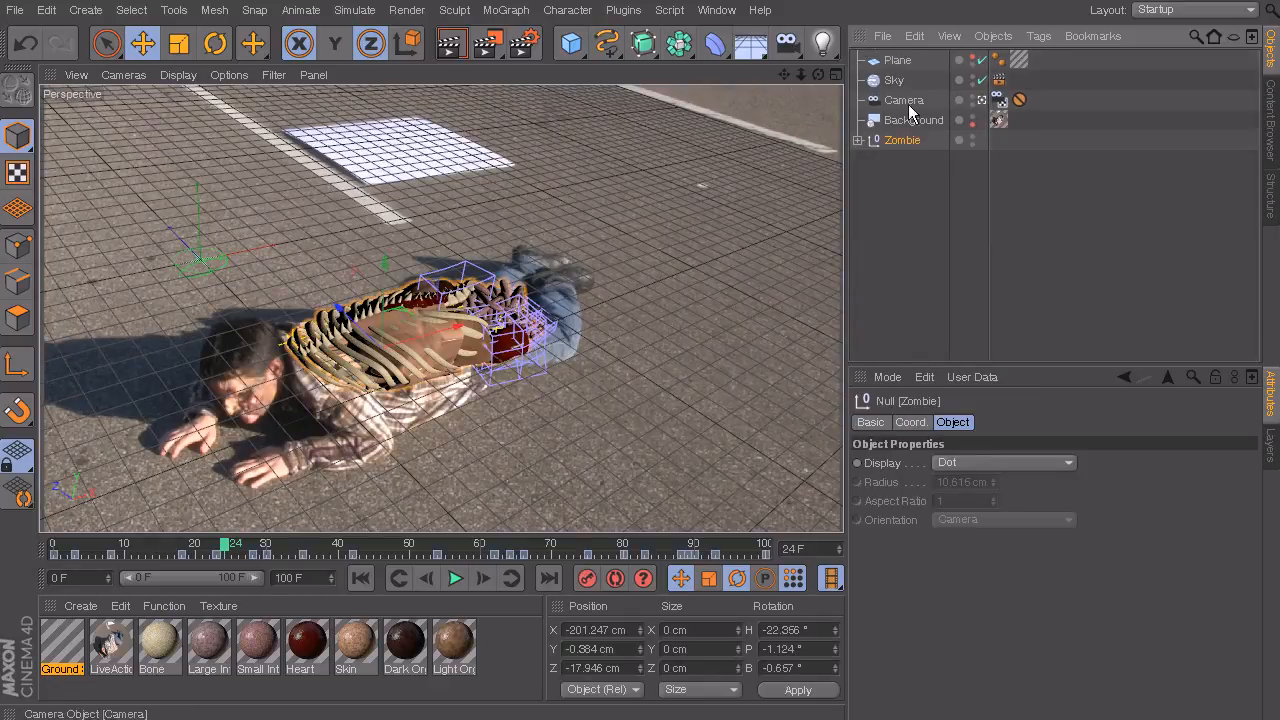
pyautogui.click(900, 61)
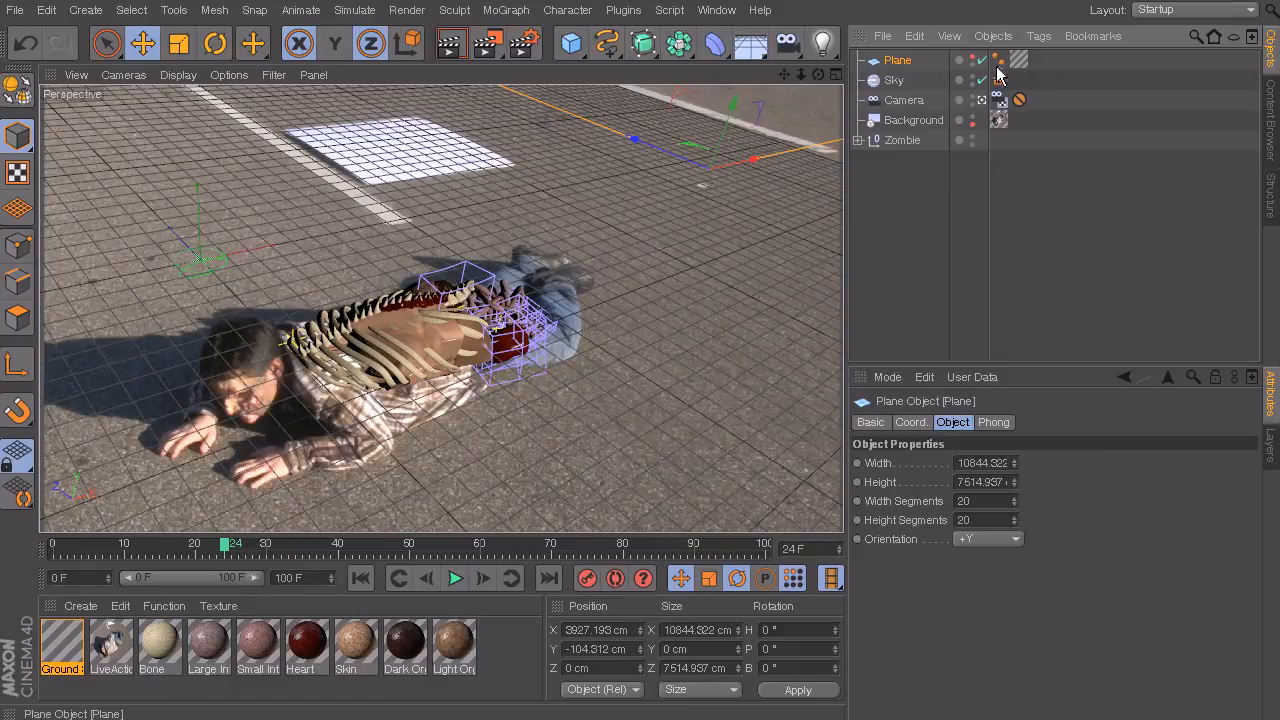
pyautogui.click(900, 140)
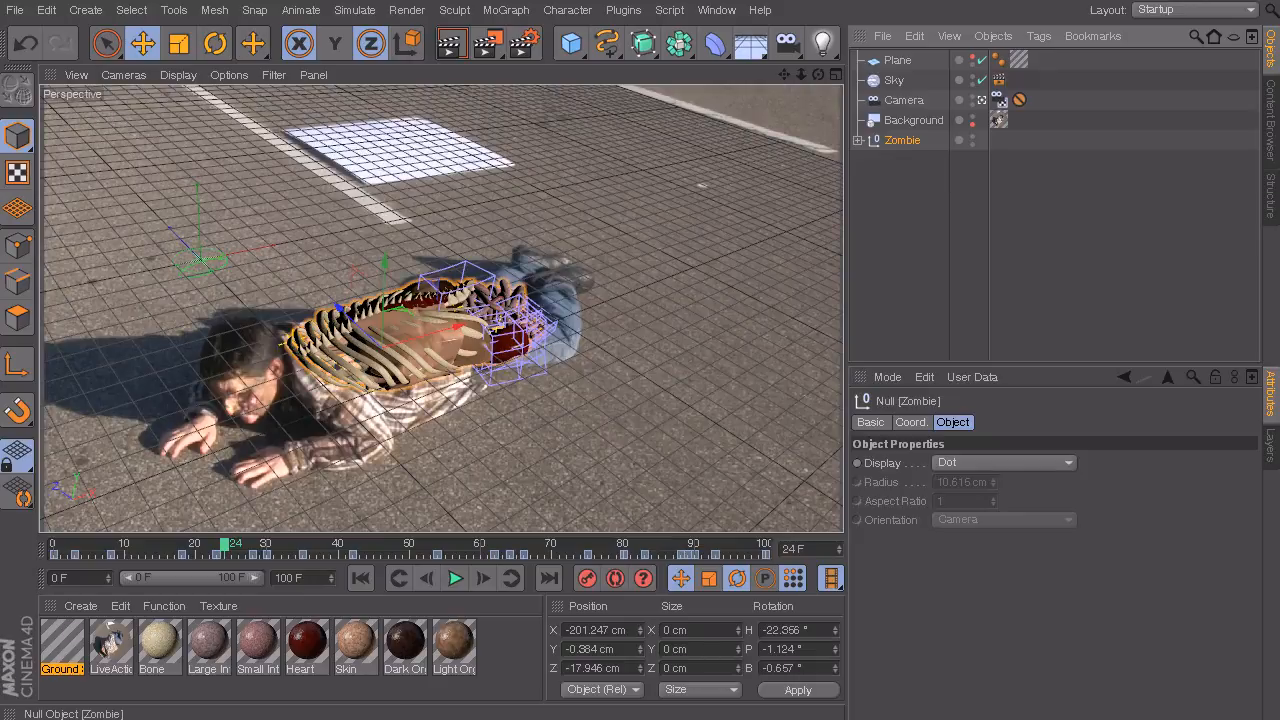
pyautogui.click(1046, 37)
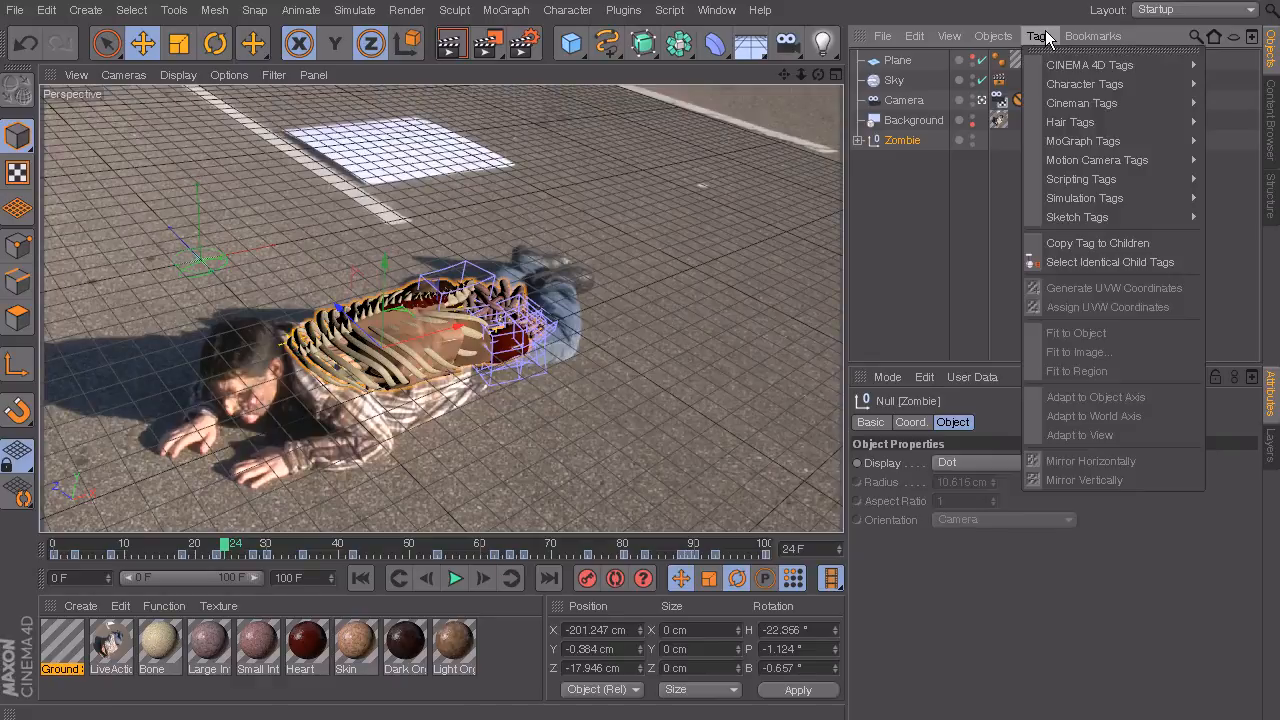
pyautogui.moveTo(1120, 65)
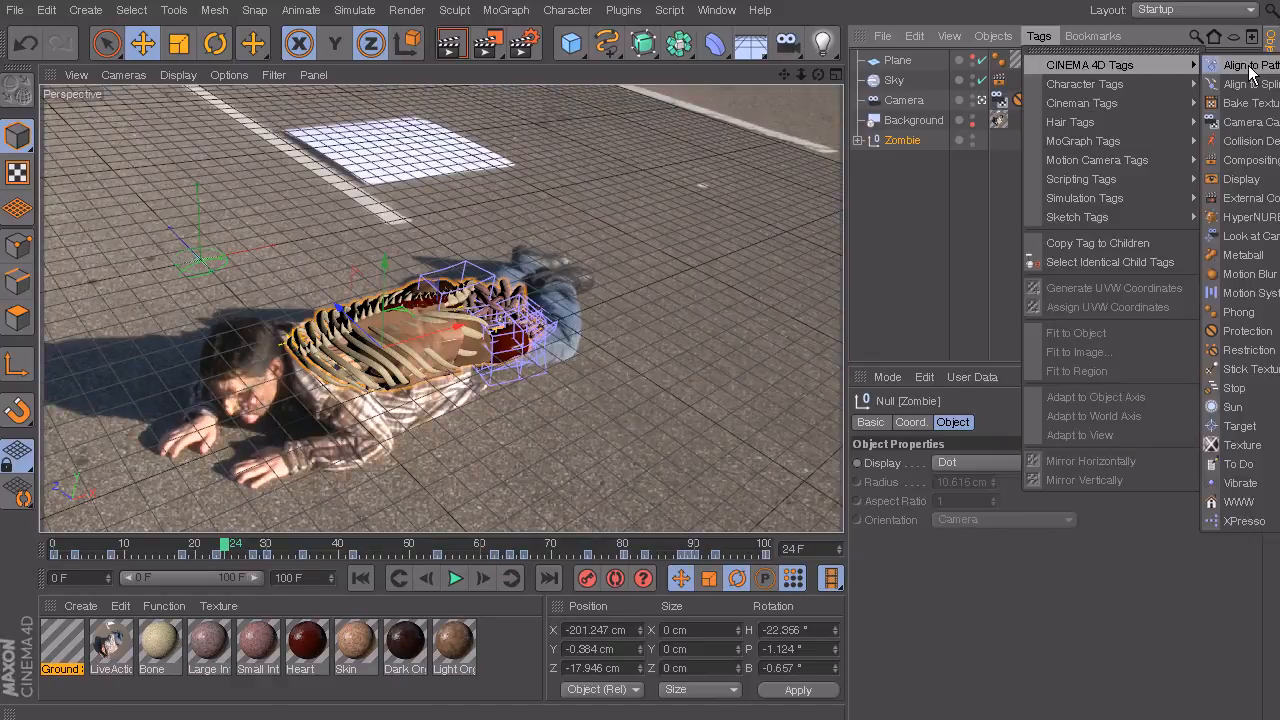
pyautogui.click(1248, 160)
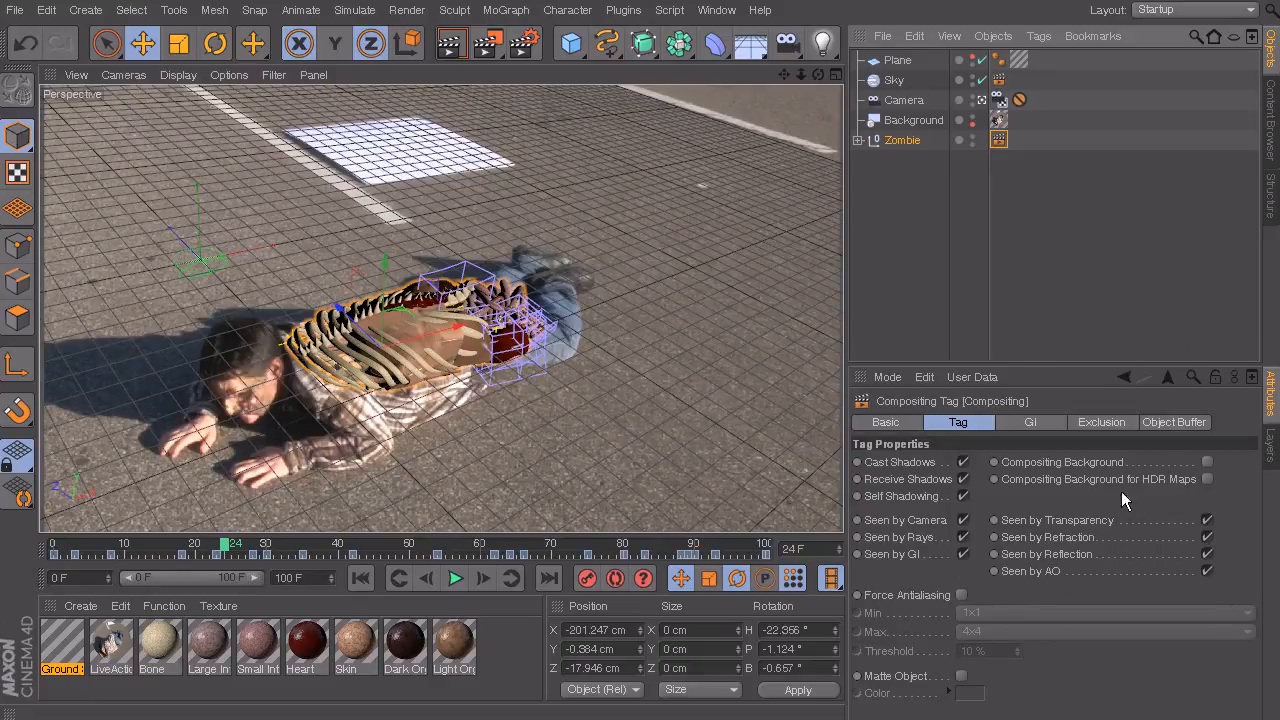
pyautogui.click(1175, 423)
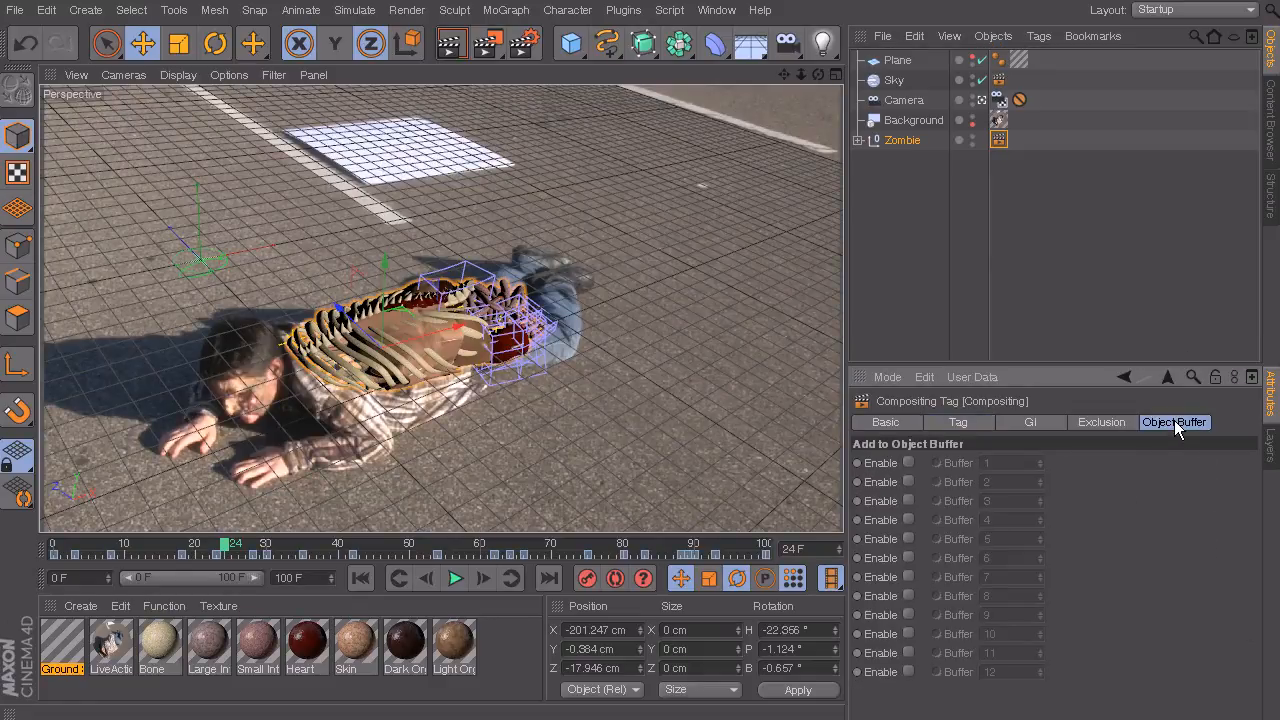
pyautogui.click(907, 463)
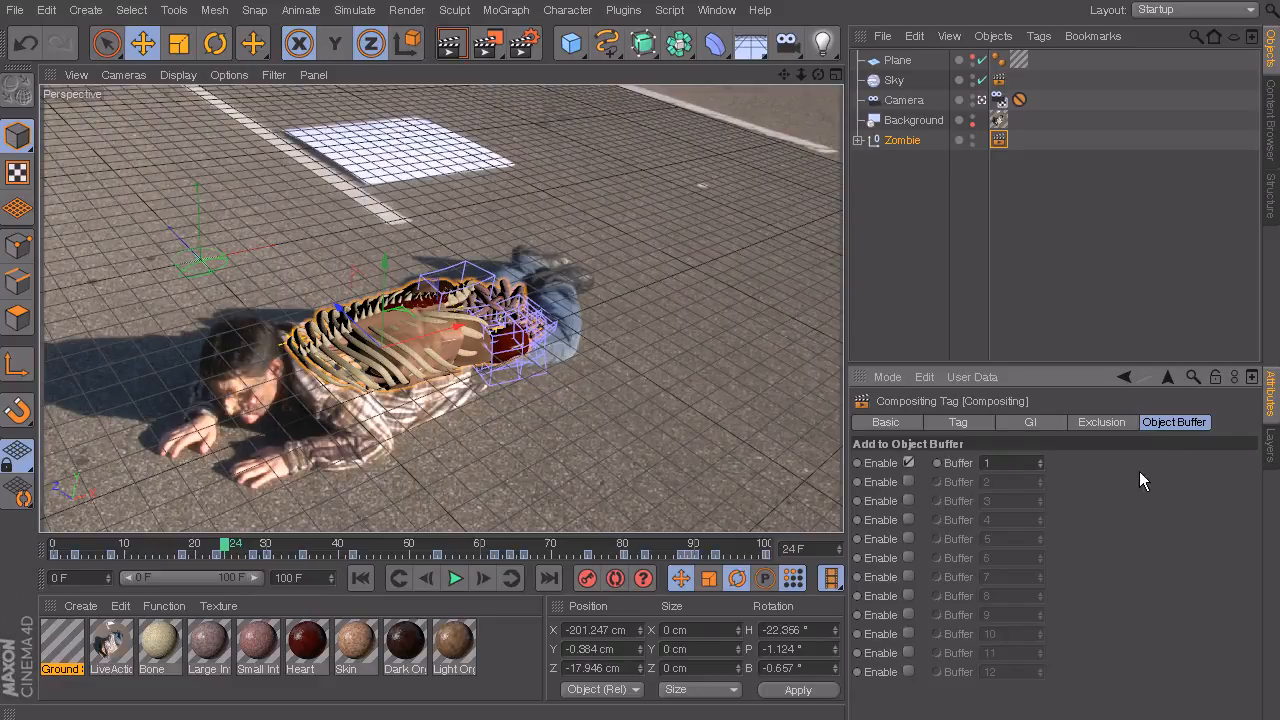